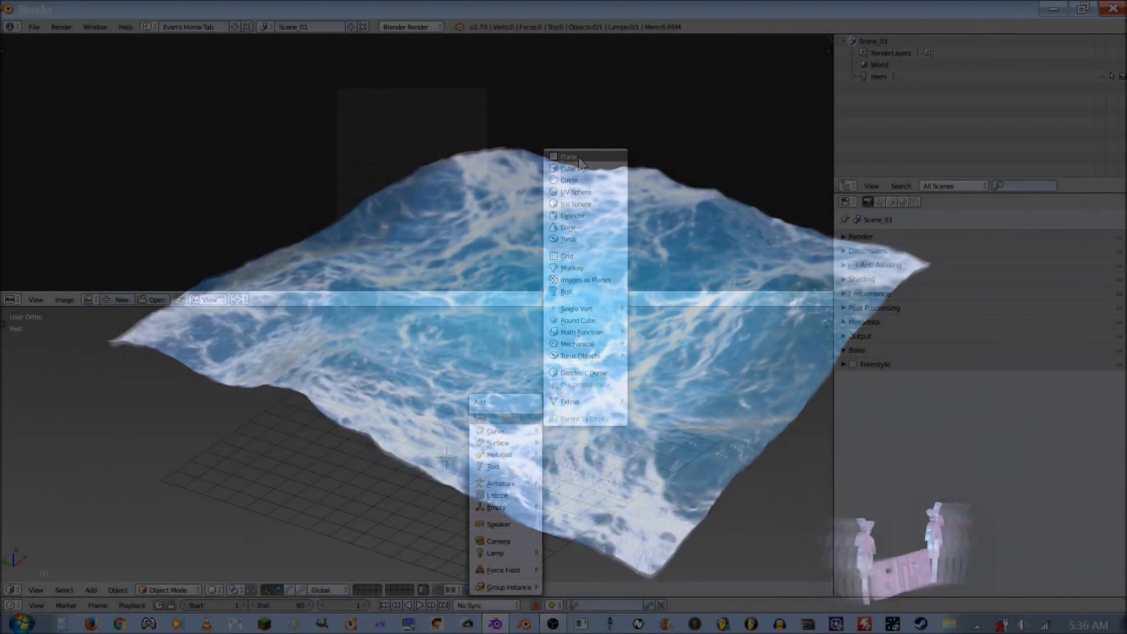
# Add a plane to the scene and give it an Ocean modifier
pyautogui.click(569, 157)
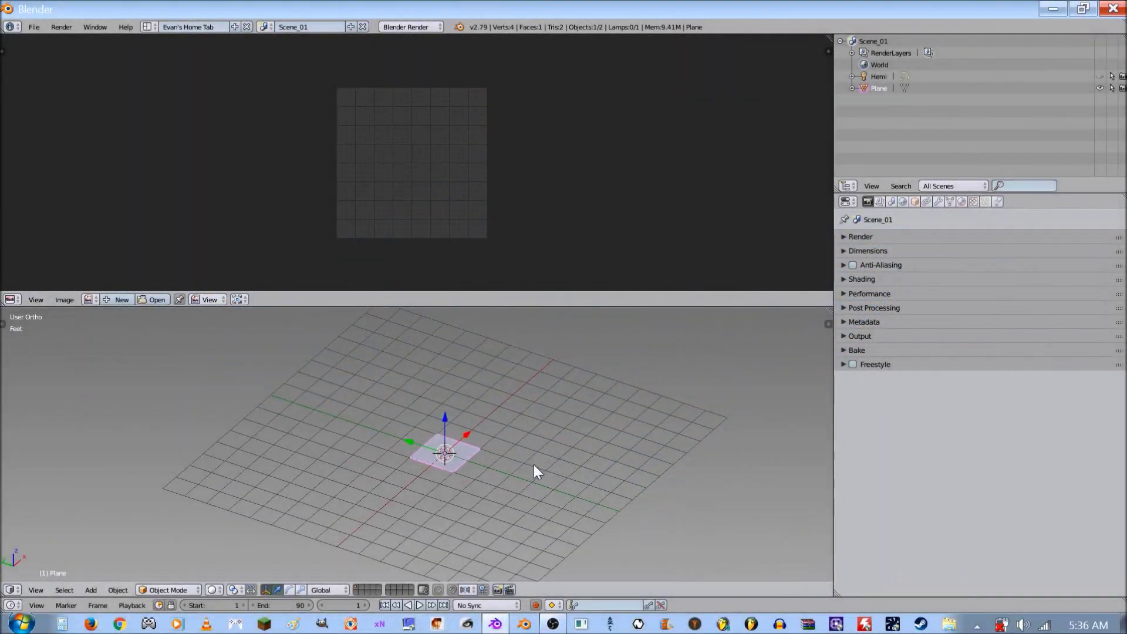
pyautogui.click(940, 201)
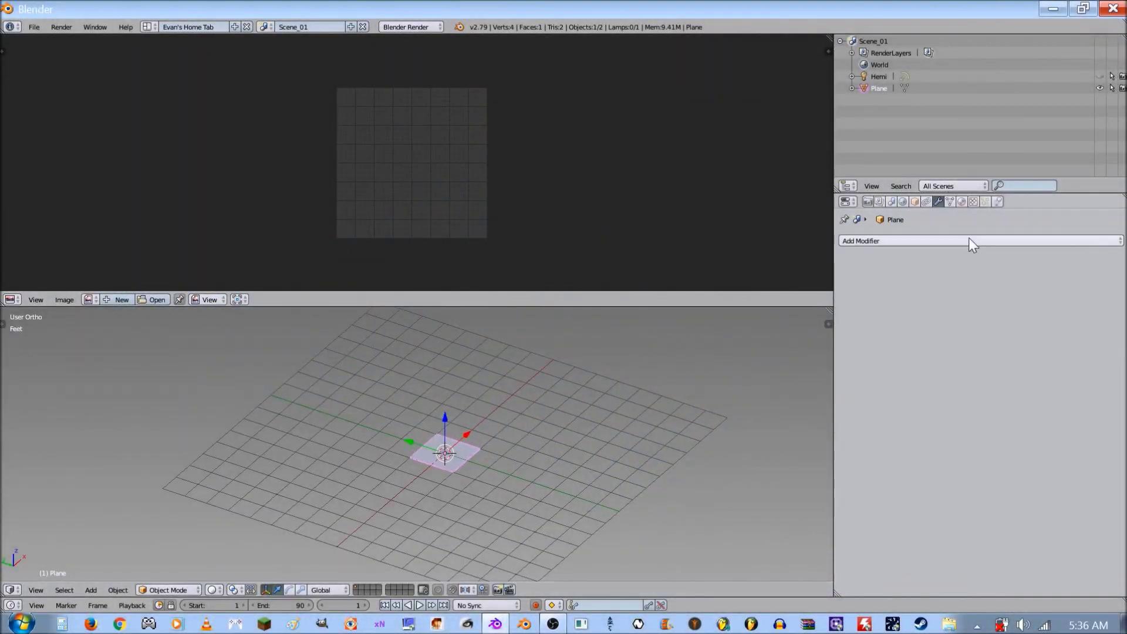
pyautogui.click(970, 241)
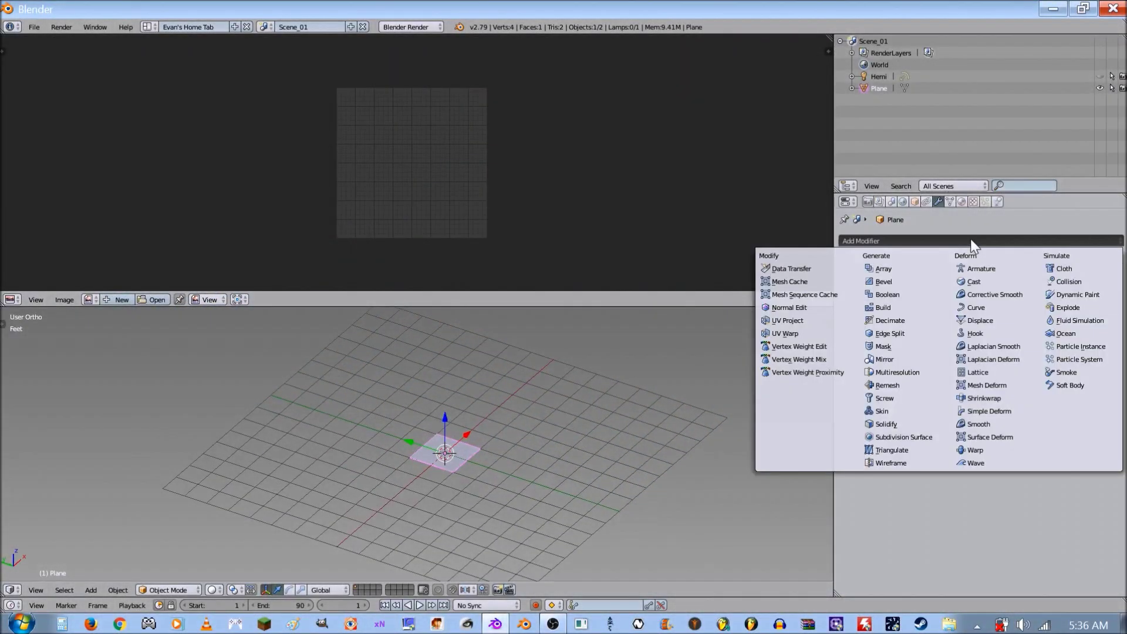
pyautogui.click(1076, 332)
# Set the Ocean modifier's wave Scale to 3.000
pyautogui.scroll(-8, 646, 442)
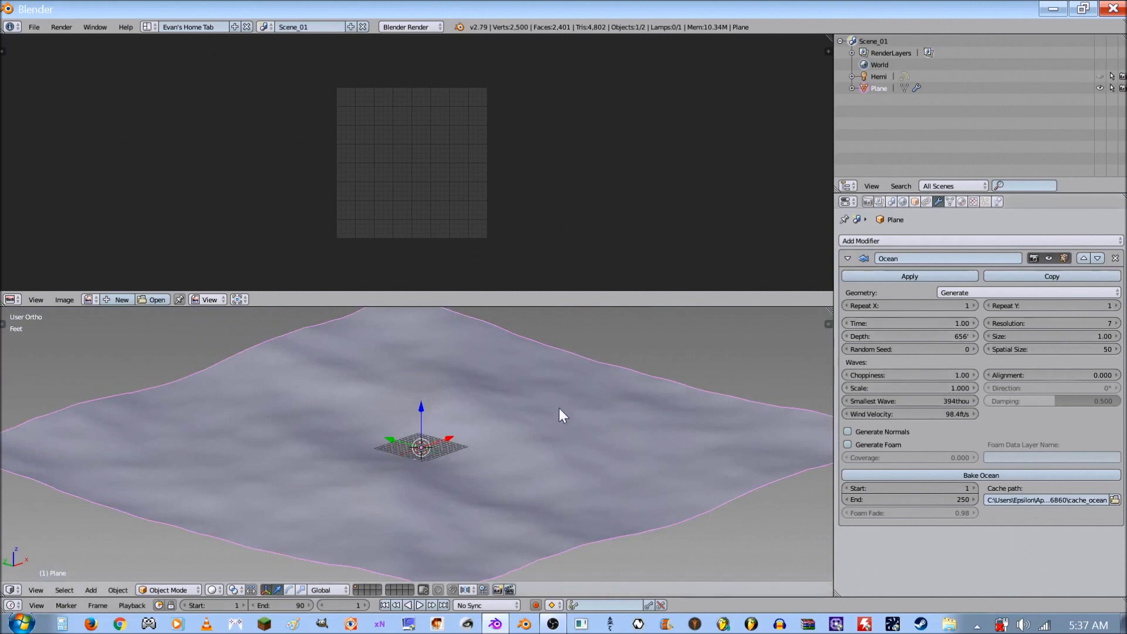
pyautogui.scroll(-3, 632, 400)
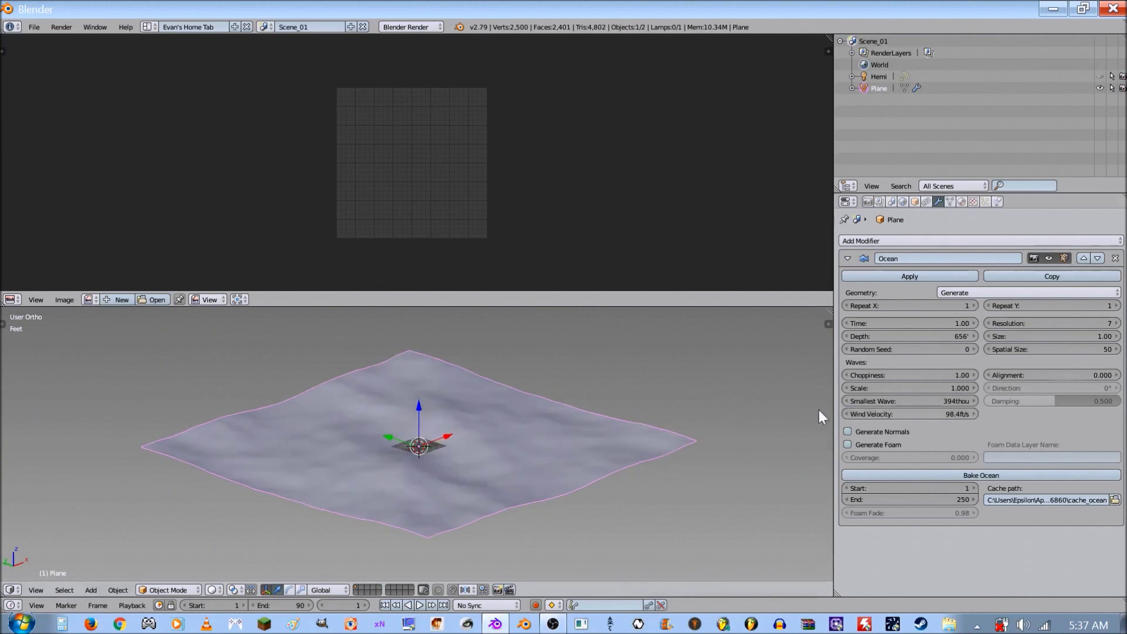
pyautogui.doubleClick(893, 387)
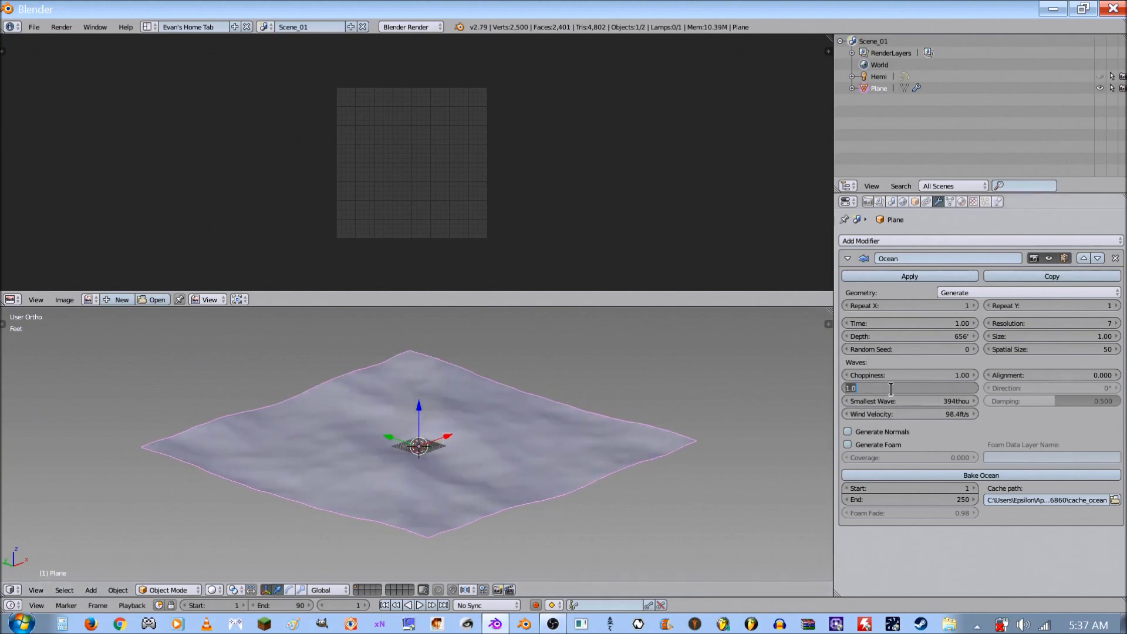
pyautogui.write('3')
pyautogui.press('Return')
pyautogui.moveTo(890, 388); pyautogui.dragTo(885, 390)
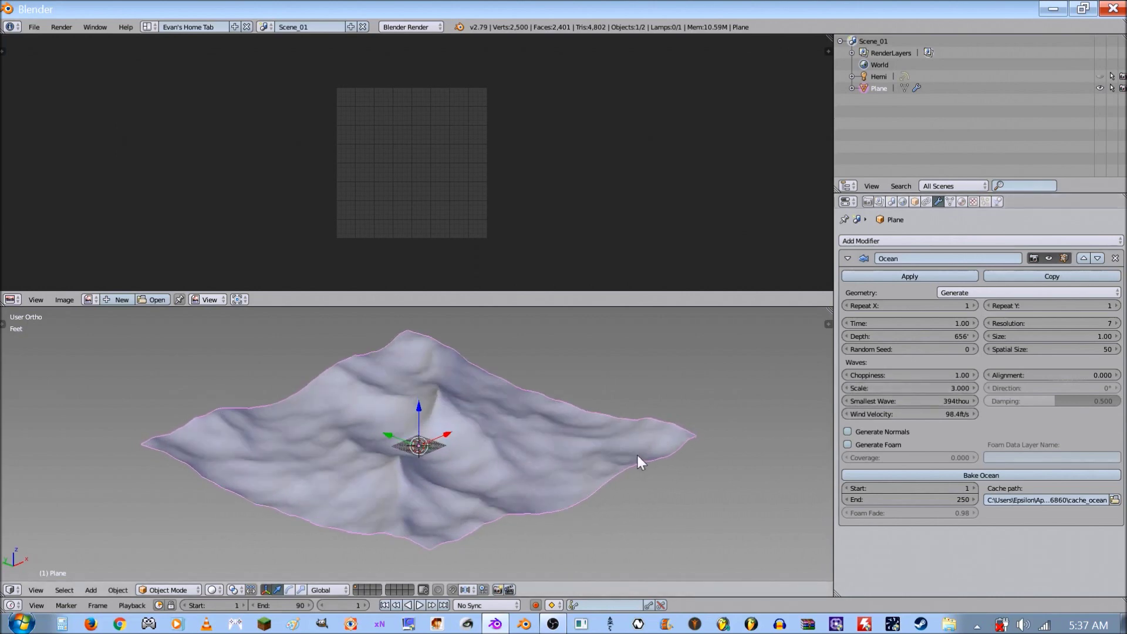
# Set the timeline end frame to 240 and check the frame rate under Render Dimensions
pyautogui.click(286, 605)
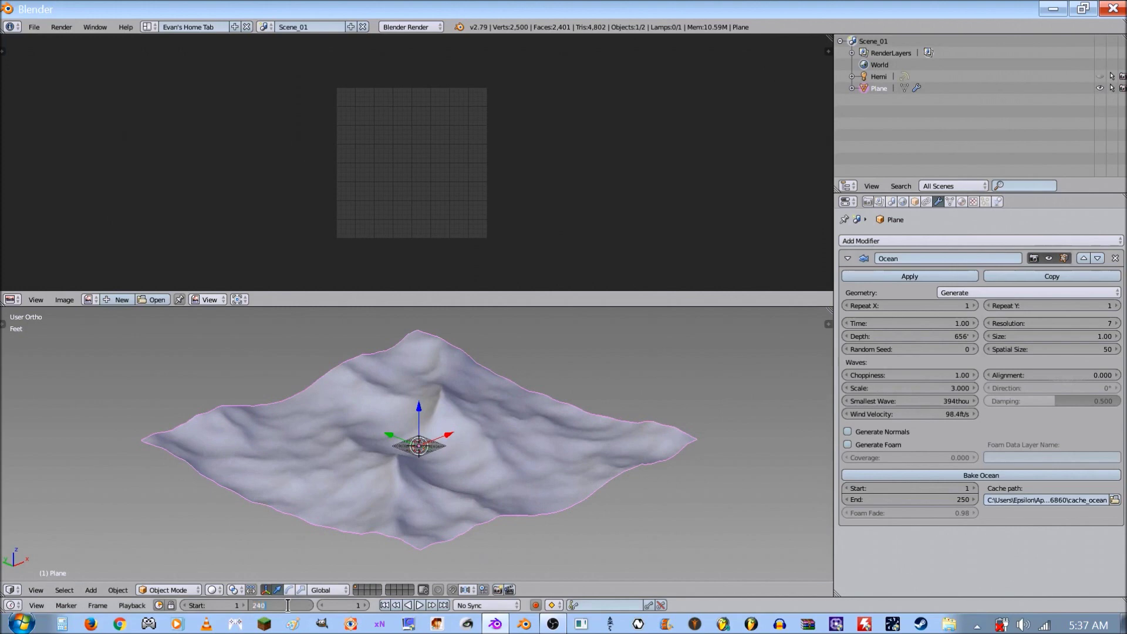
pyautogui.press('Return')
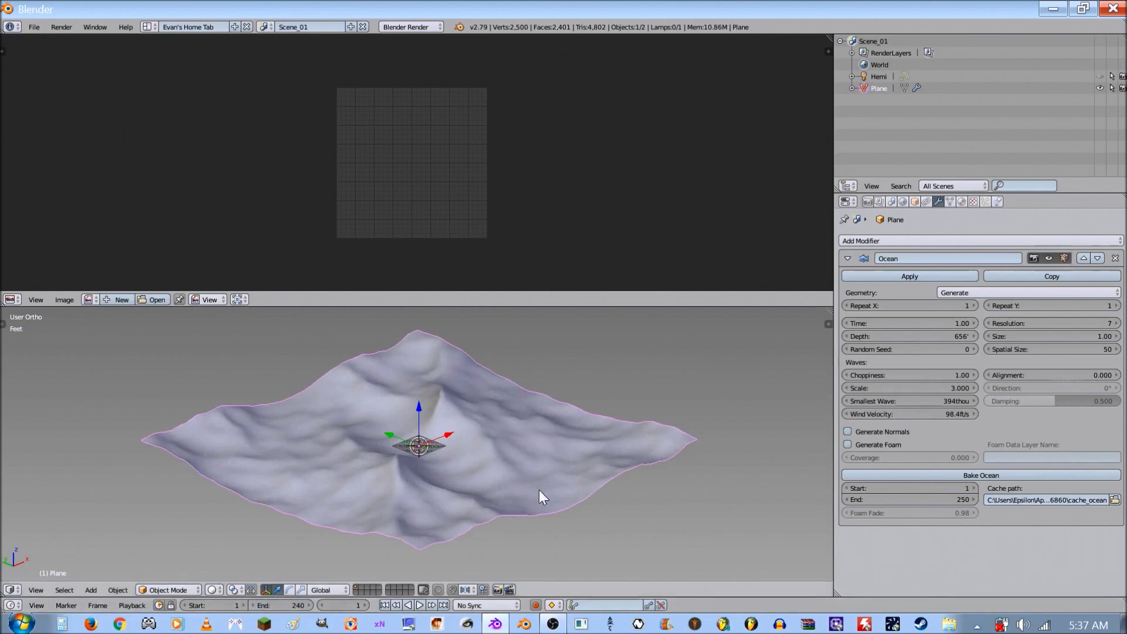
pyautogui.click(868, 201)
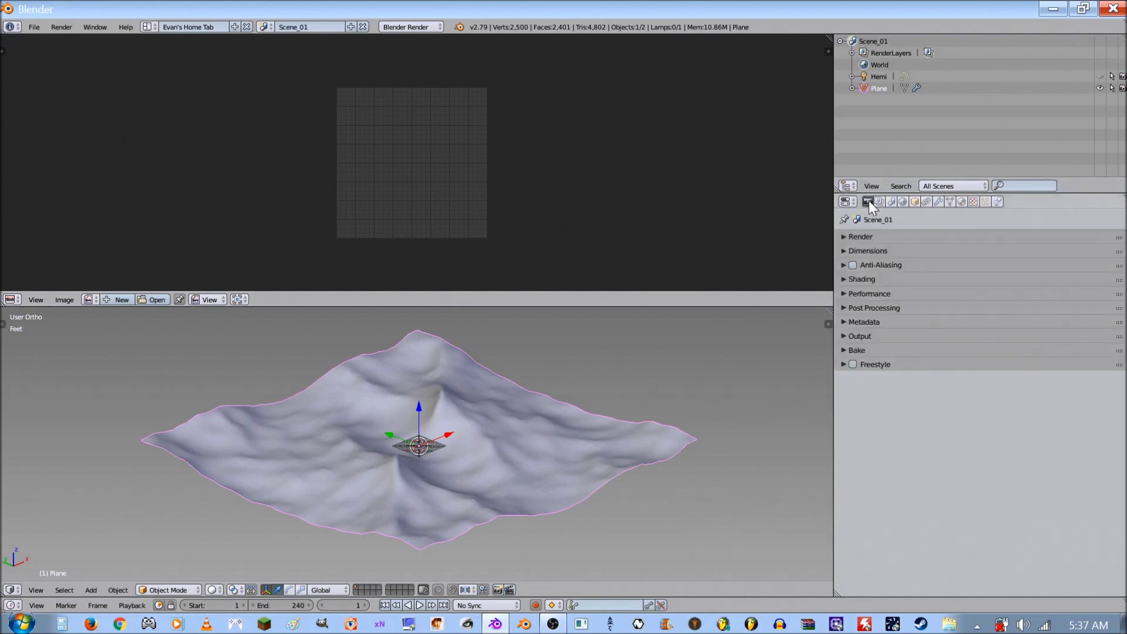
pyautogui.click(911, 254)
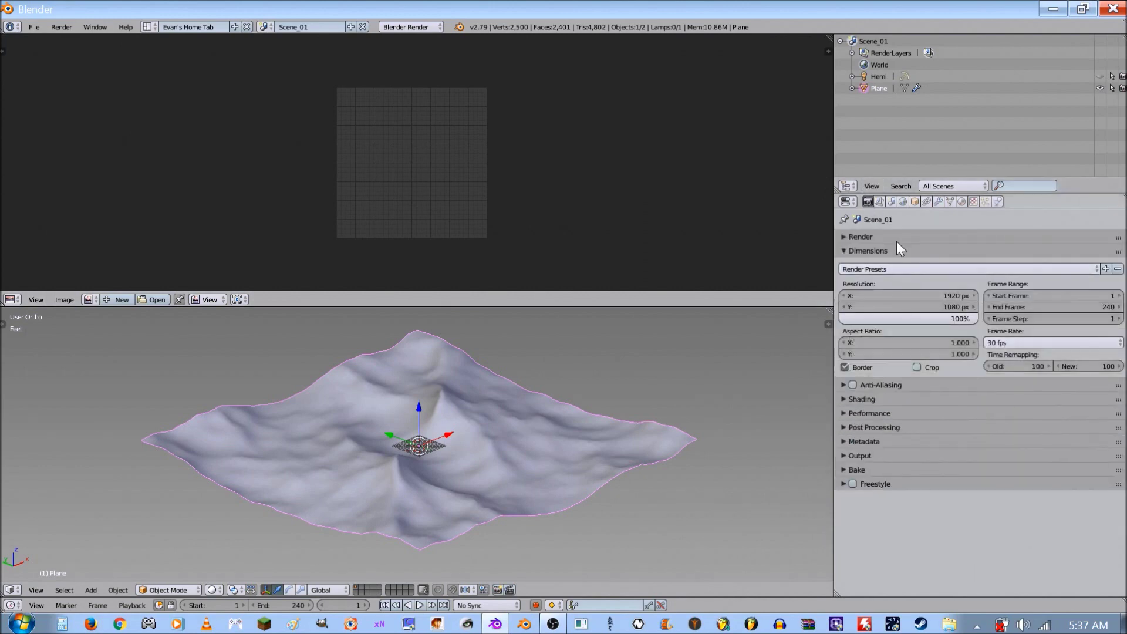
pyautogui.click(900, 250)
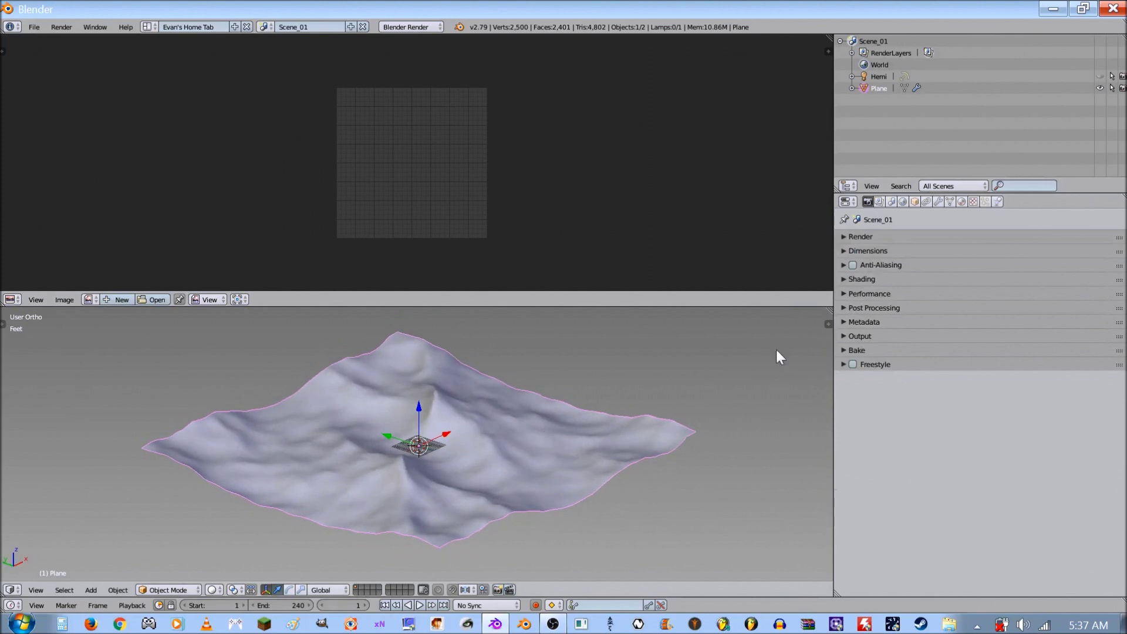
pyautogui.click(939, 202)
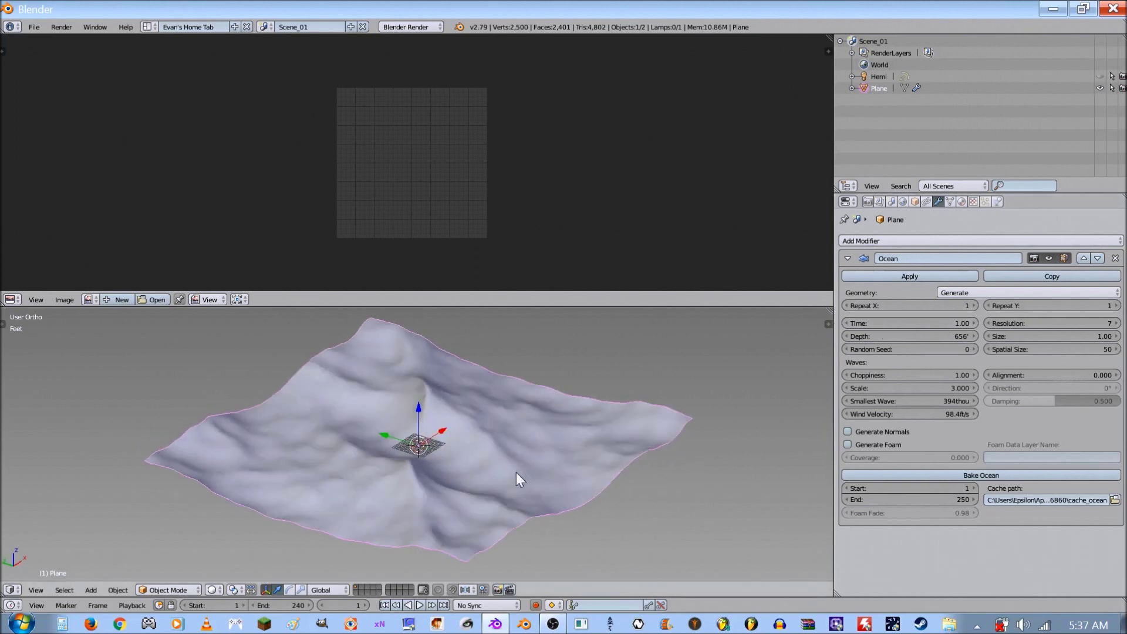
# Keyframe the ocean Time at 1.00 on frame 1 and 8.00 on frame 240
pyautogui.rightClick(894, 323)
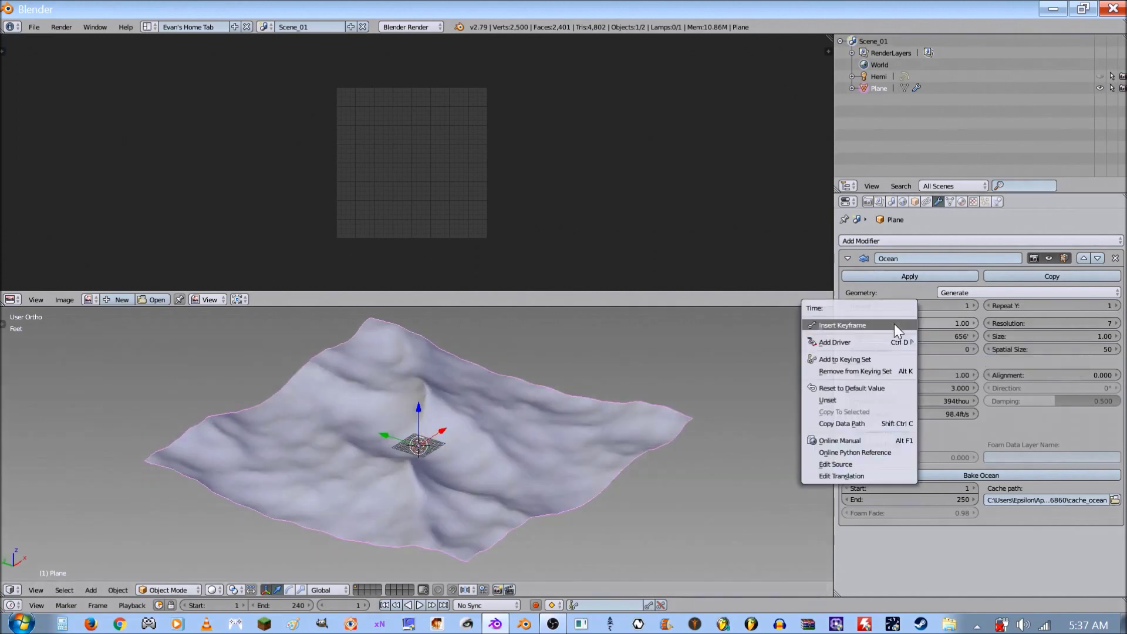
pyautogui.click(894, 323)
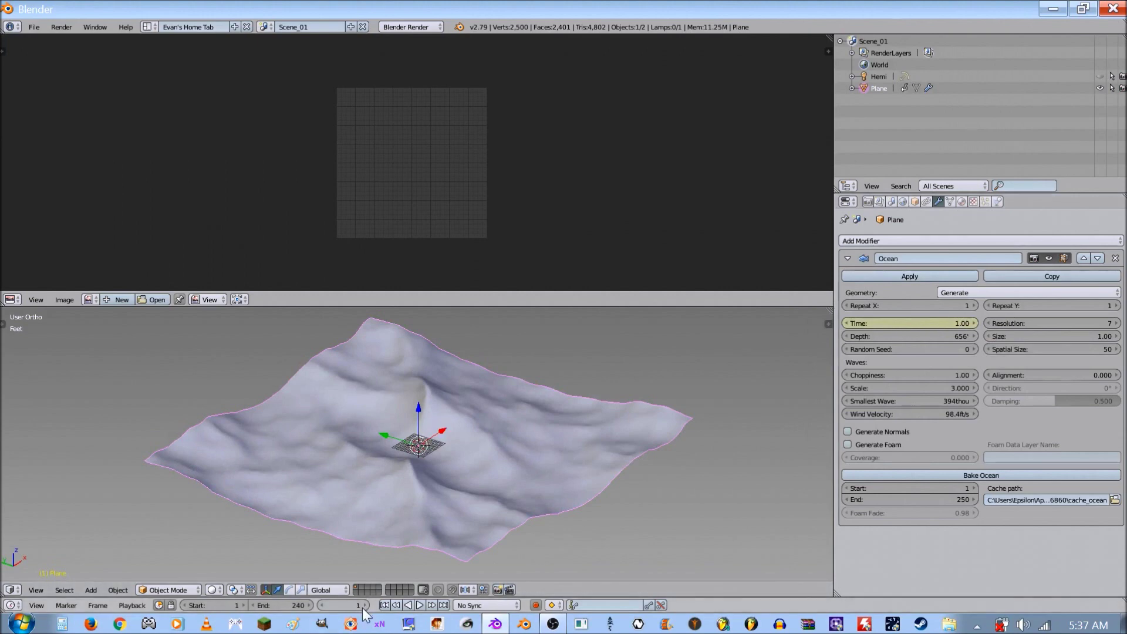
pyautogui.click(444, 606)
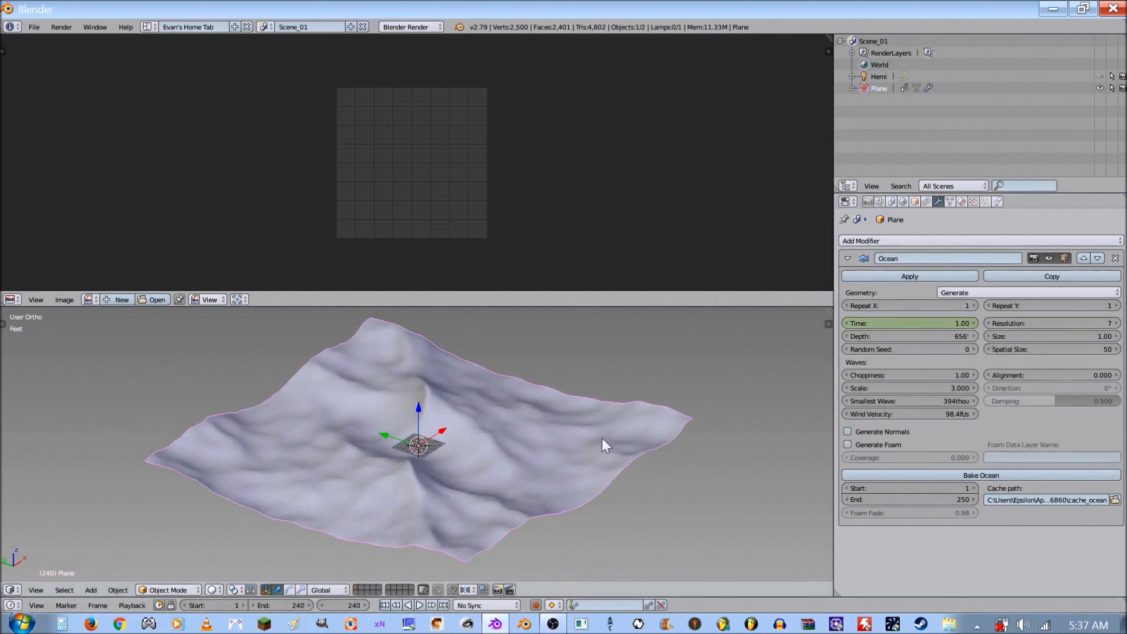
pyautogui.click(884, 326)
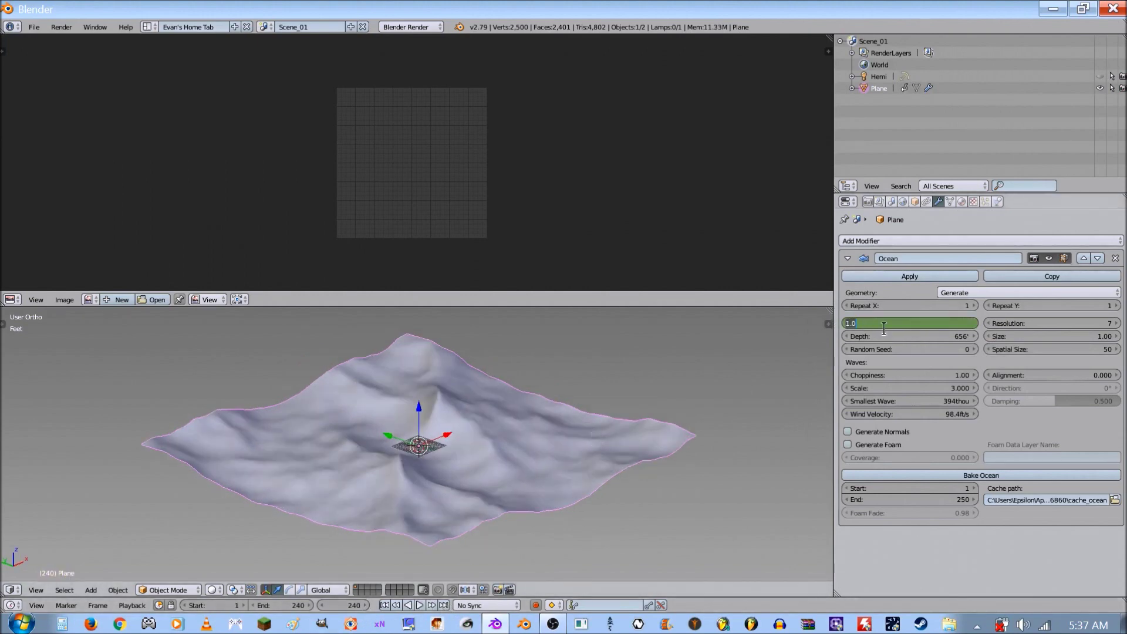
pyautogui.press('Return')
pyautogui.rightClick(883, 326)
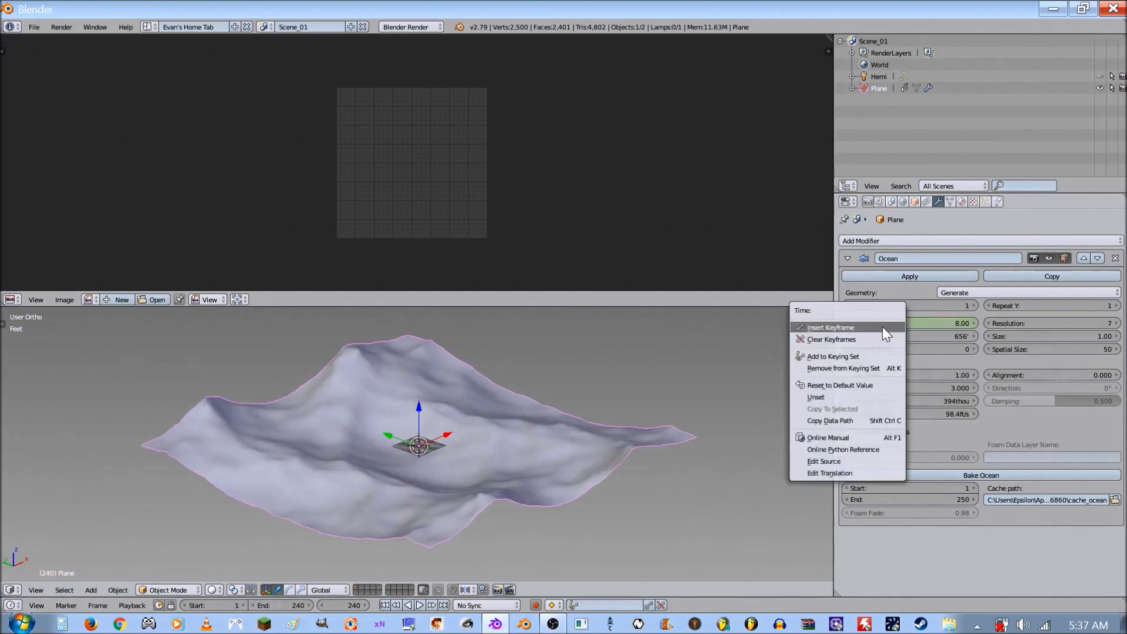
pyautogui.click(822, 321)
# Play the animation with Alt+A to preview the moving waves
pyautogui.scroll(-2, 512, 453)
pyautogui.scroll(4, 512, 453)
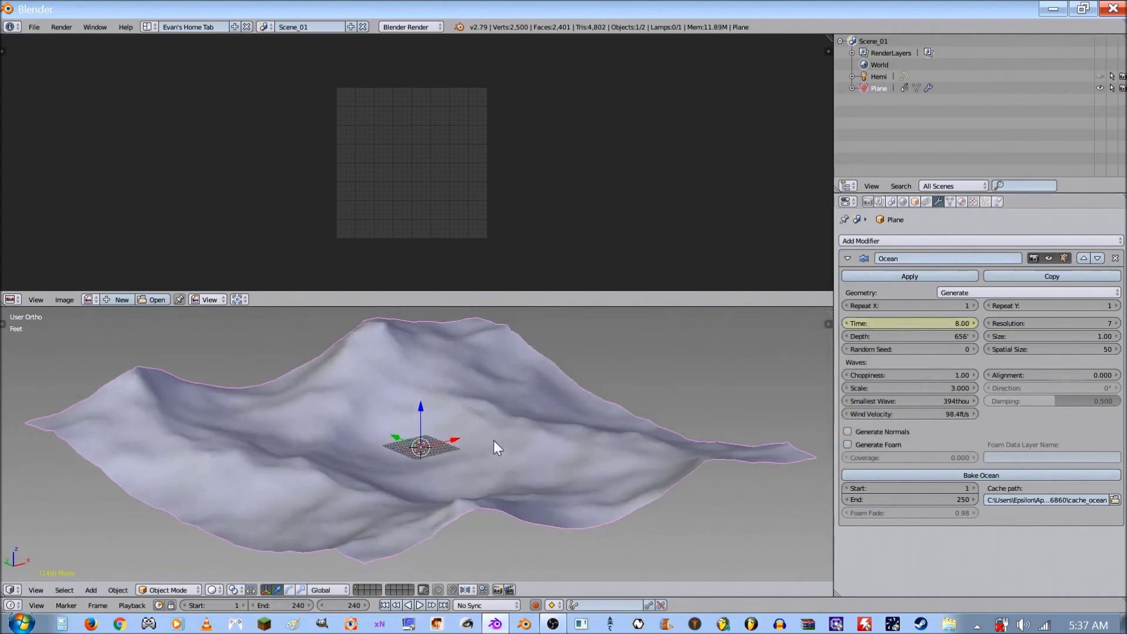
pyautogui.hotkey('alt', 'a')
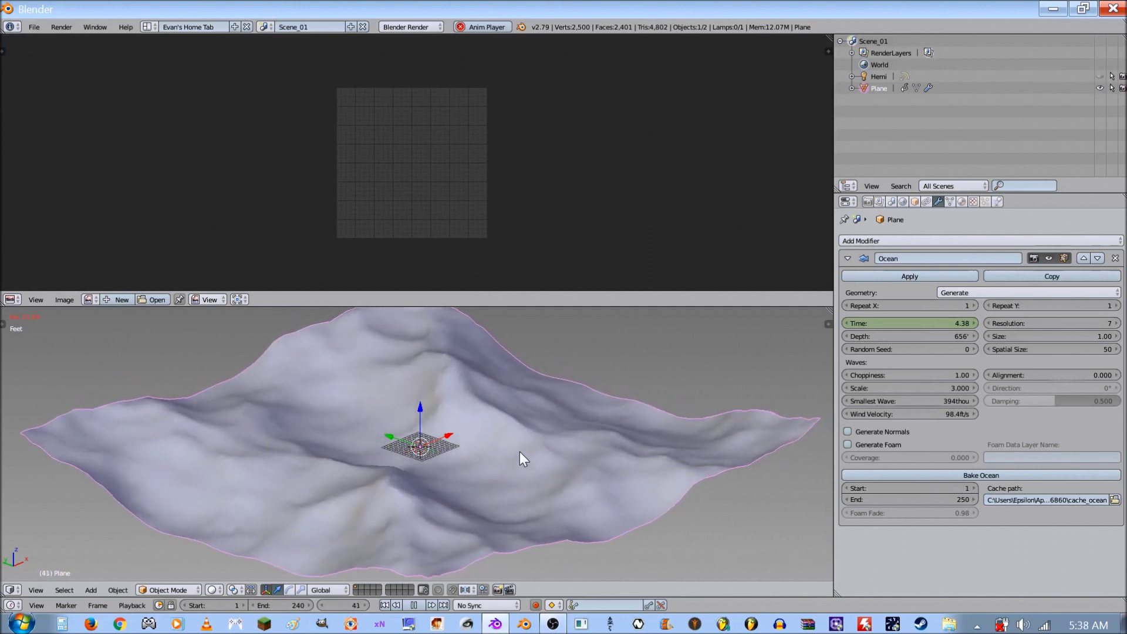
pyautogui.hotkey('alt', 'a')
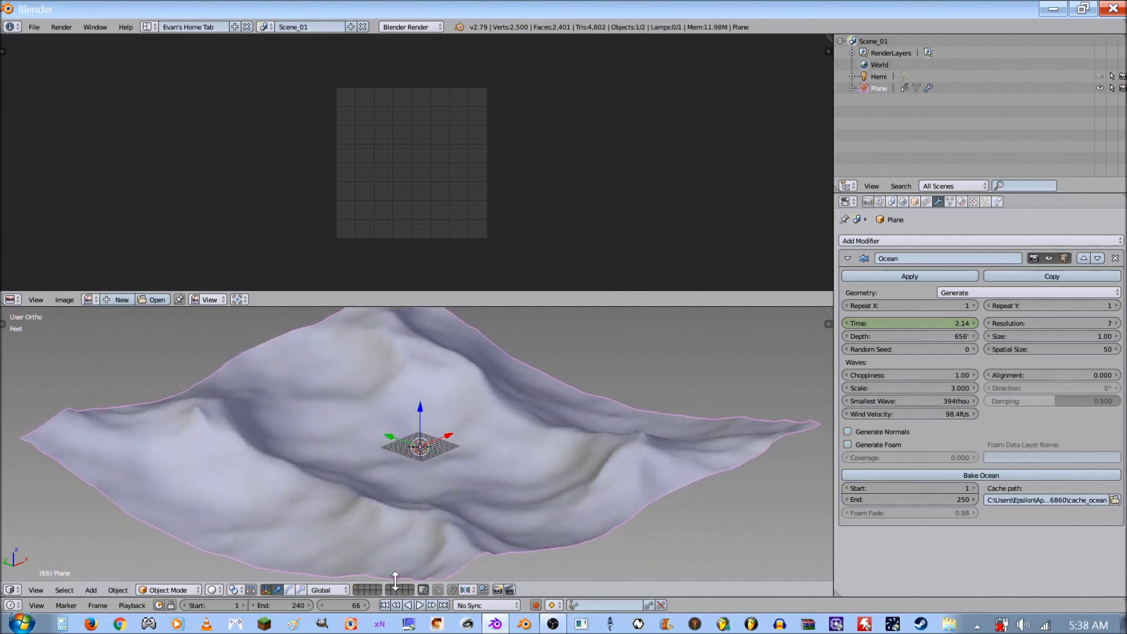
pyautogui.click(385, 605)
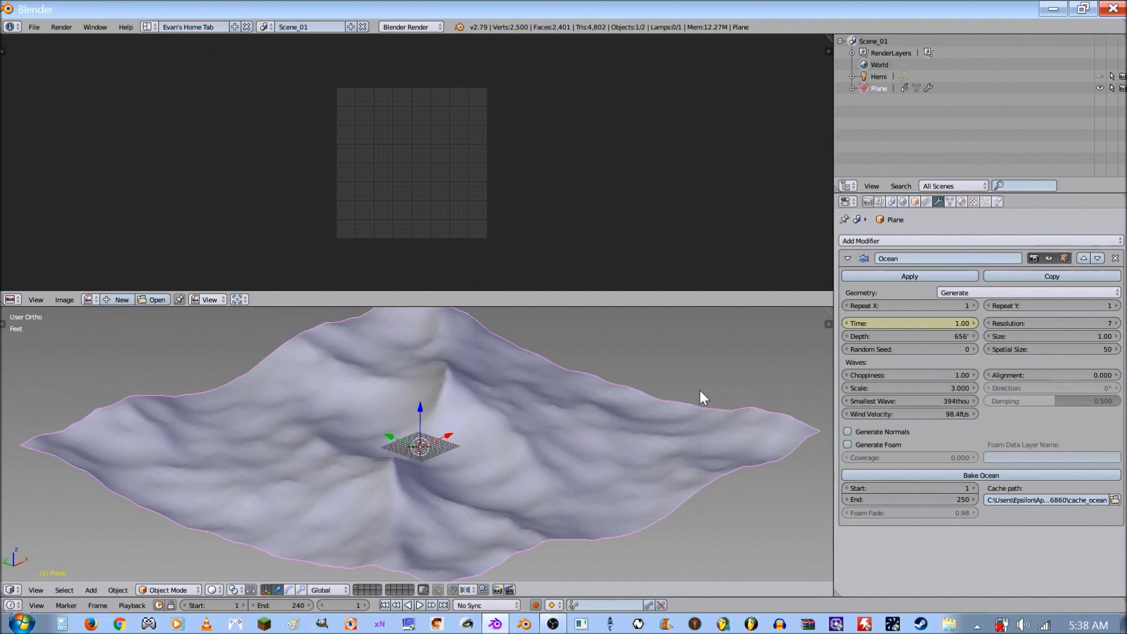
pyautogui.click(847, 258)
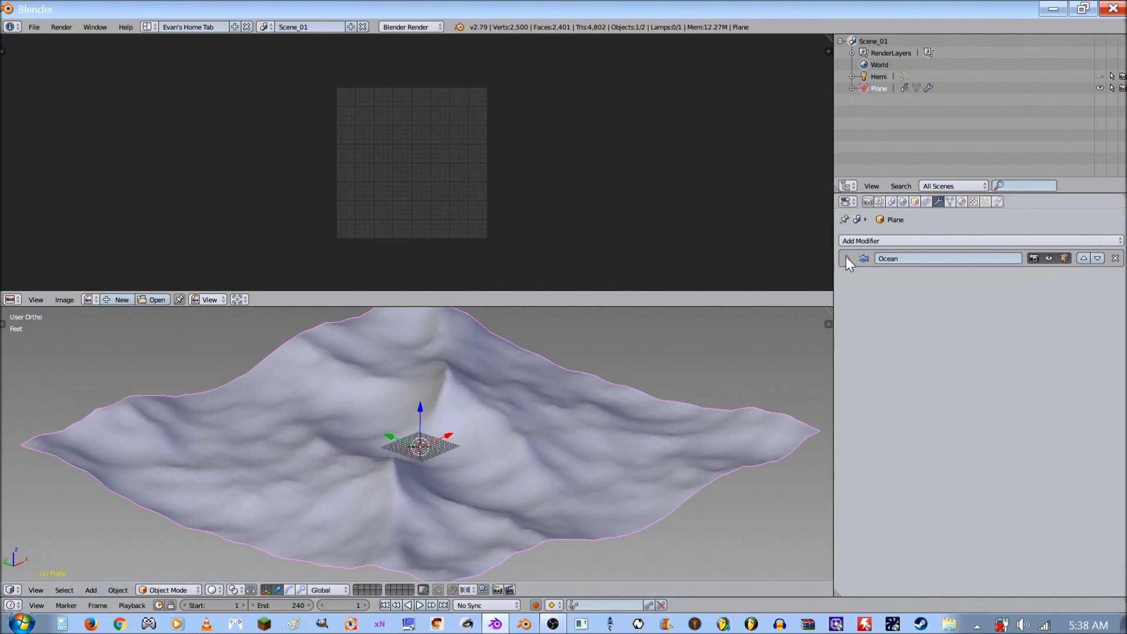
pyautogui.click(921, 241)
pyautogui.click(1071, 333)
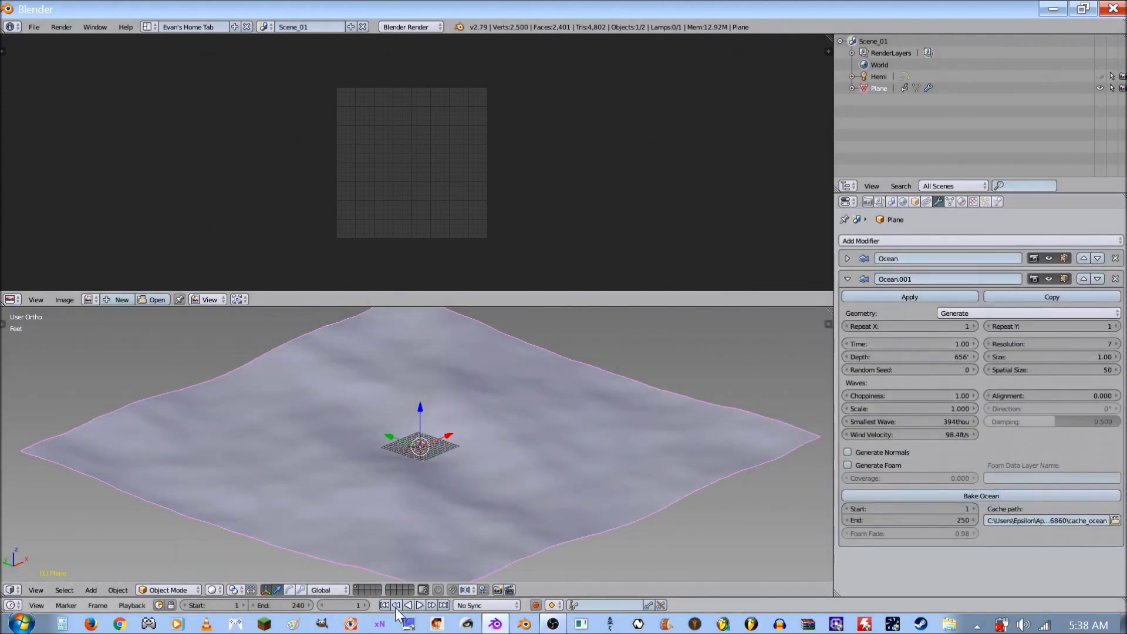
pyautogui.click(848, 259)
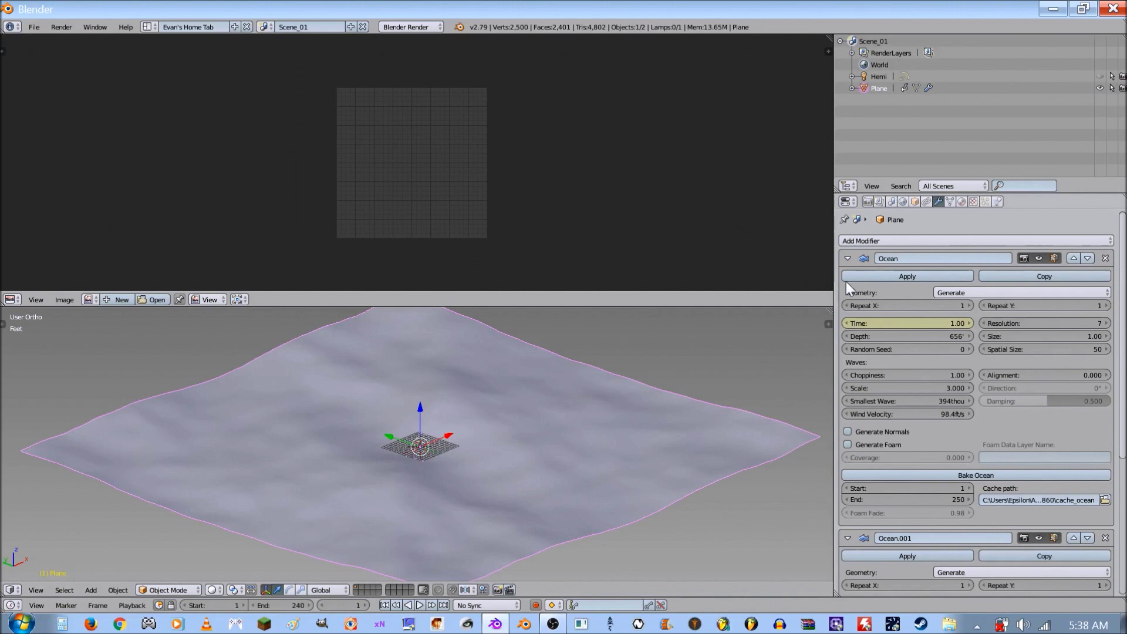
pyautogui.click(847, 258)
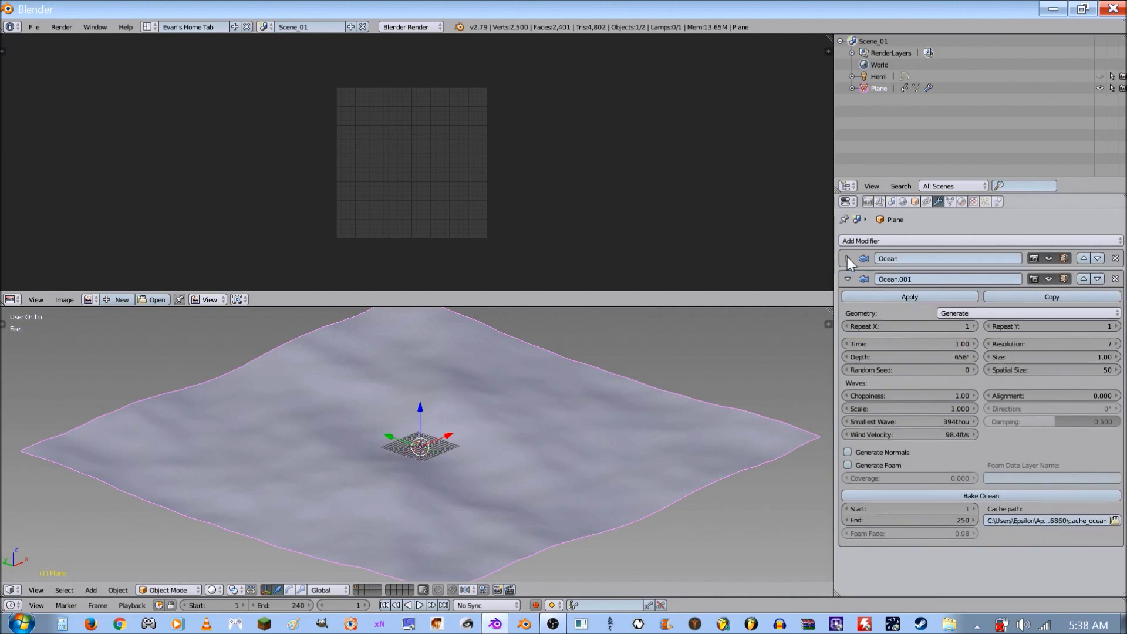
# Keyframe Ocean.001's Time at 8 on frame 1 and 16 on frame 240
pyautogui.click(913, 345)
pyautogui.write('8')
pyautogui.press('Return')
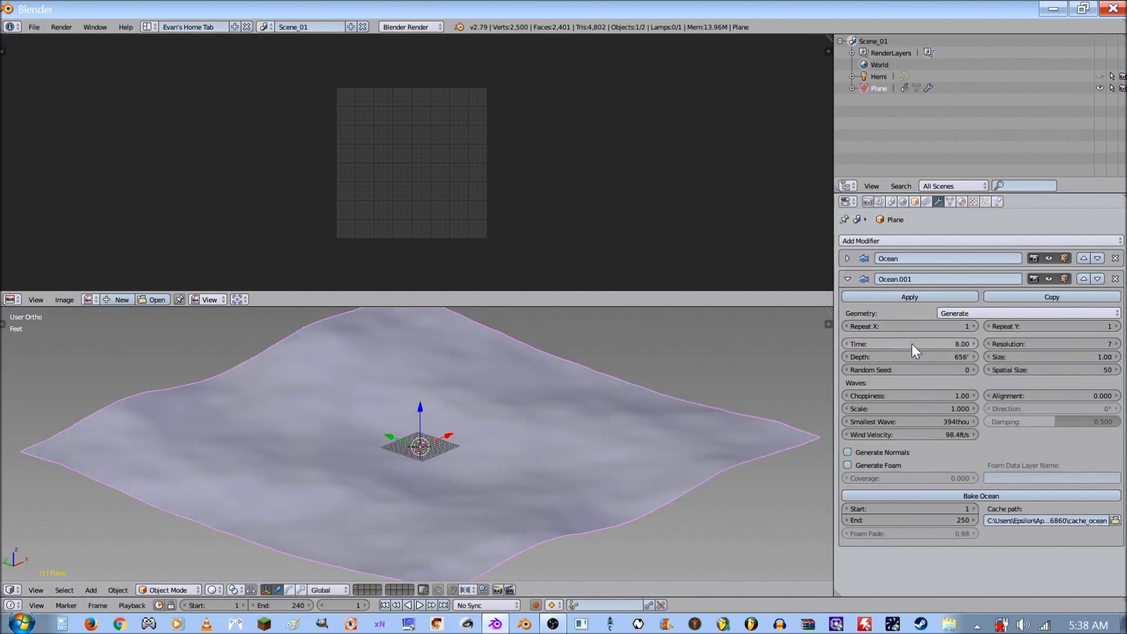
pyautogui.rightClick(912, 343)
pyautogui.click(912, 344)
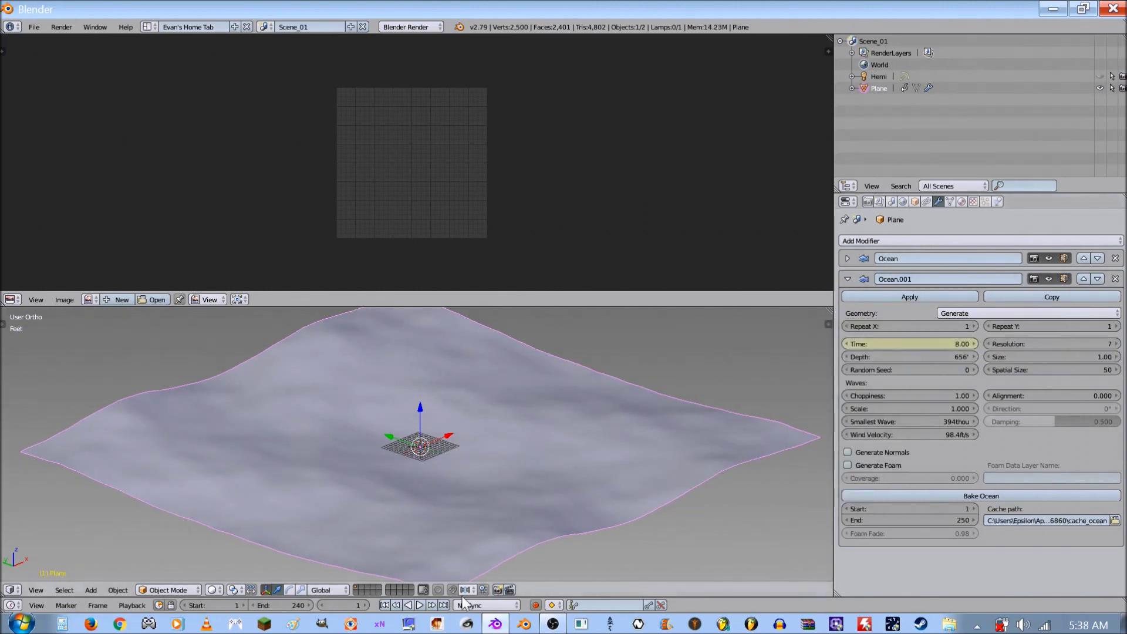
pyautogui.click(444, 605)
pyautogui.click(932, 343)
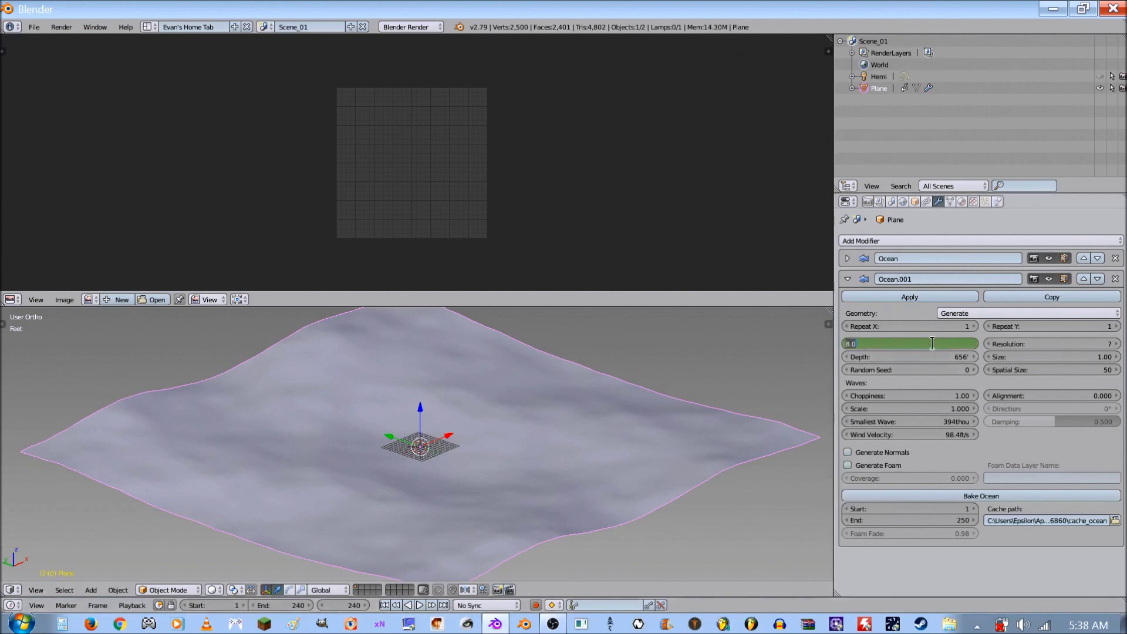
pyautogui.write('16')
pyautogui.press('Return')
pyautogui.rightClick(931, 341)
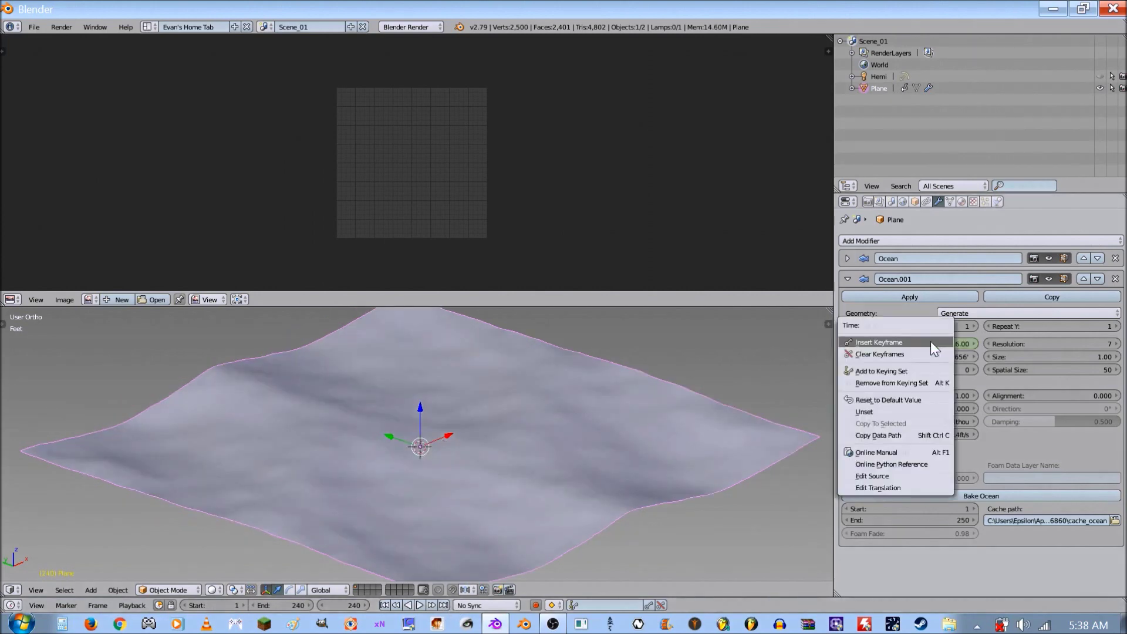
pyautogui.click(931, 341)
# Set Ocean.001's wave Scale to 3
pyautogui.click(912, 410)
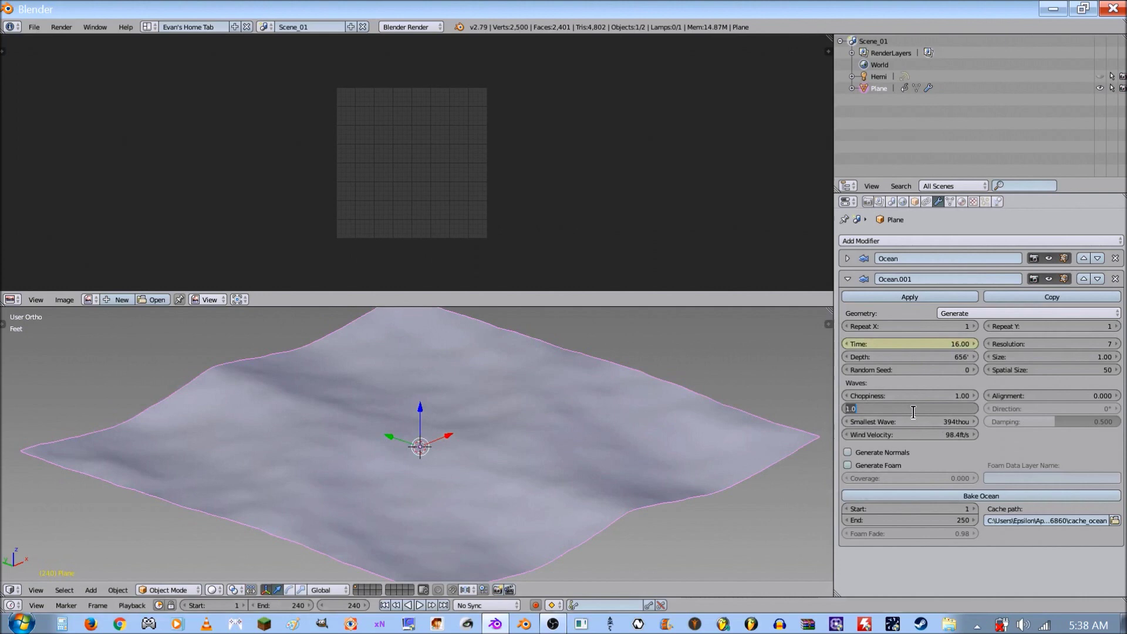
pyautogui.write('3')
pyautogui.press('Return')
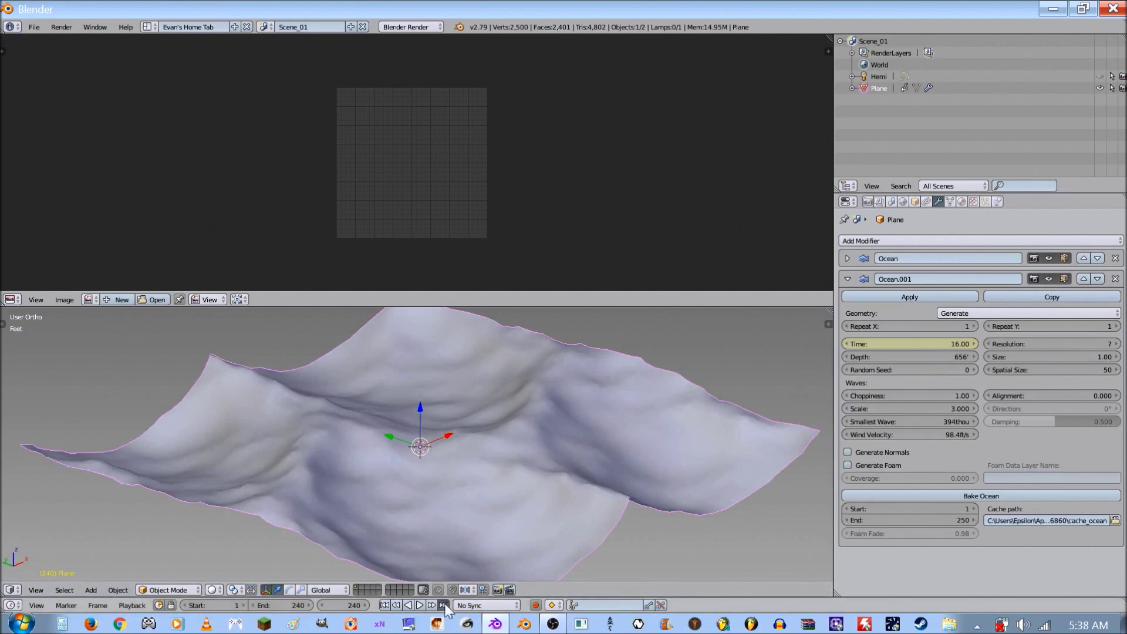
# Compare frames 1 and 240, then switch Ocean.001's geometry to Displace
pyautogui.click(385, 605)
pyautogui.click(444, 606)
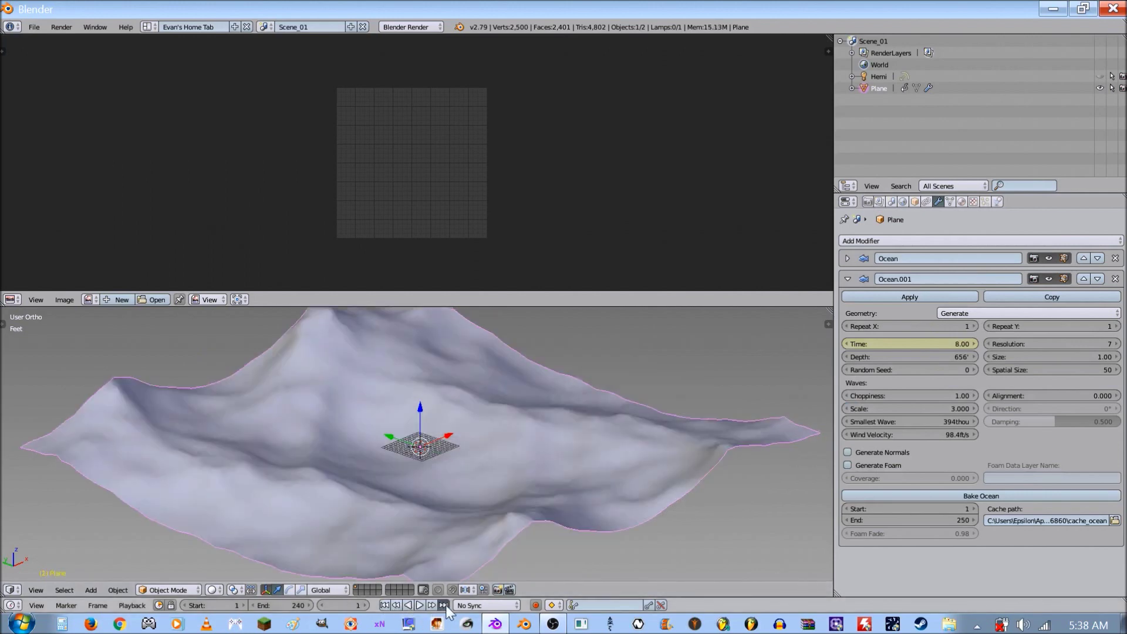
pyautogui.click(385, 606)
pyautogui.click(444, 606)
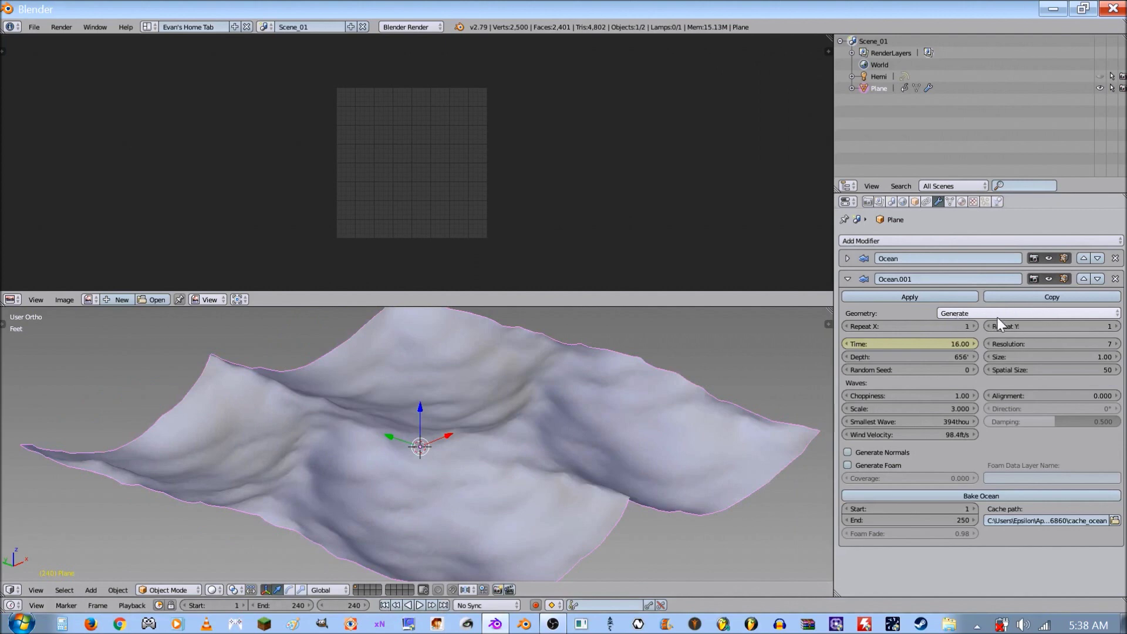
pyautogui.click(979, 315)
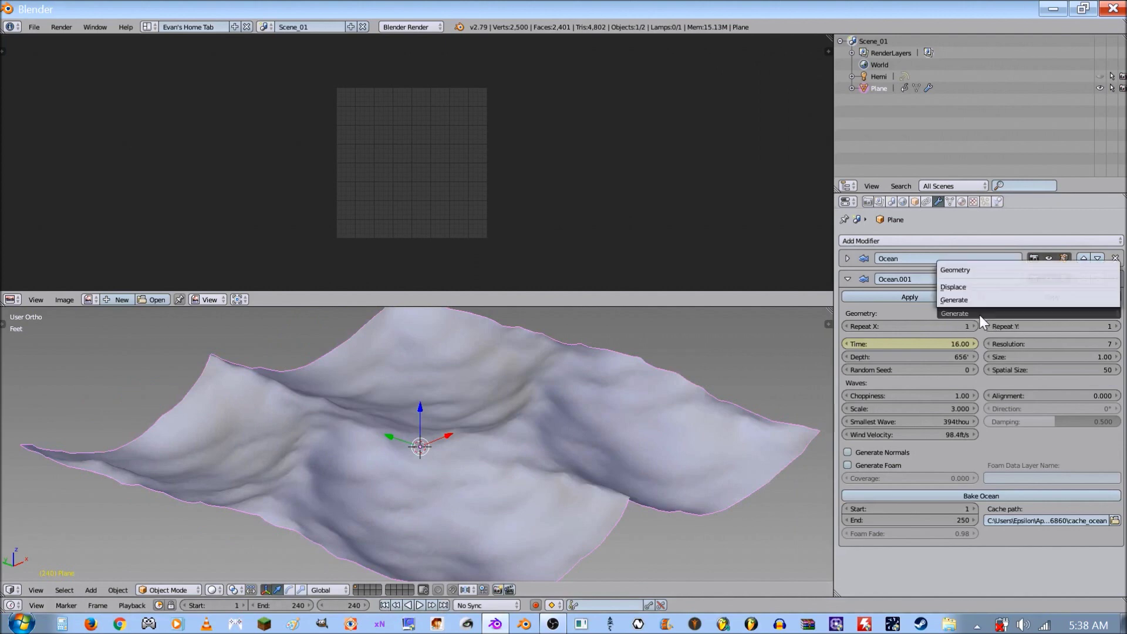
pyautogui.click(955, 287)
# Increase Resolution from 7 to 8 on Ocean and Ocean.001, then compare frames 1 and 240
pyautogui.click(848, 258)
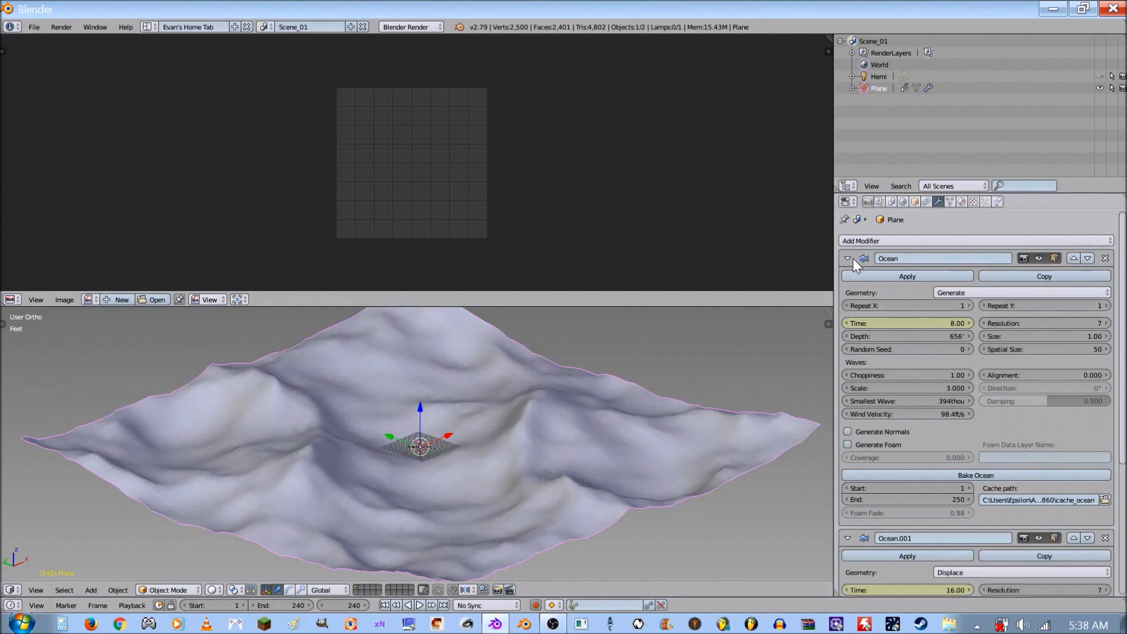
pyautogui.click(1108, 323)
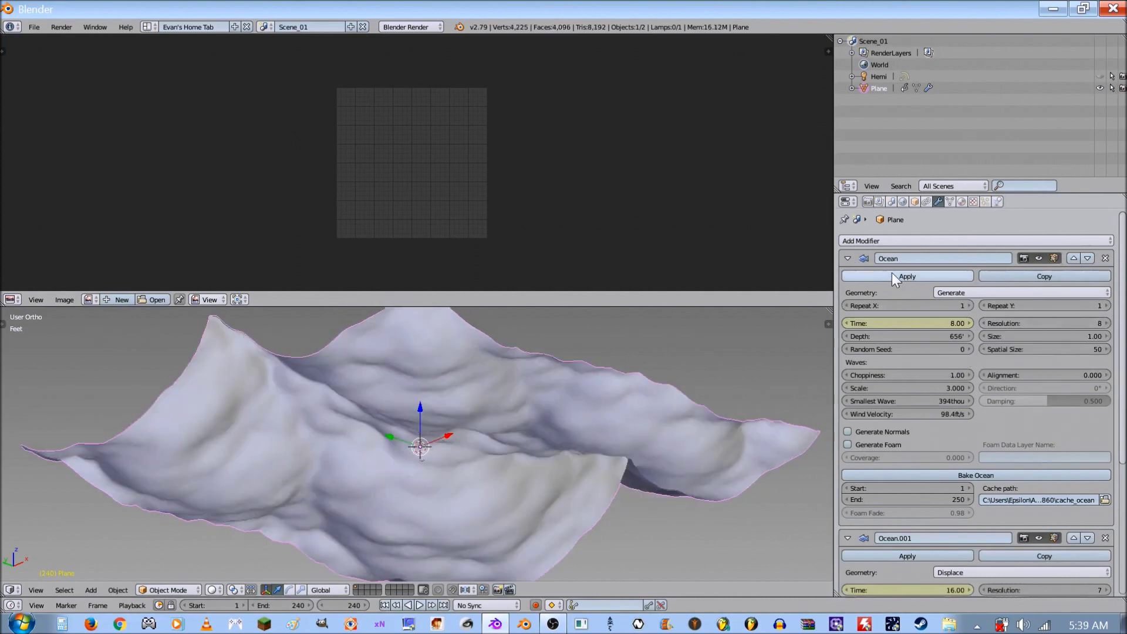
pyautogui.click(848, 258)
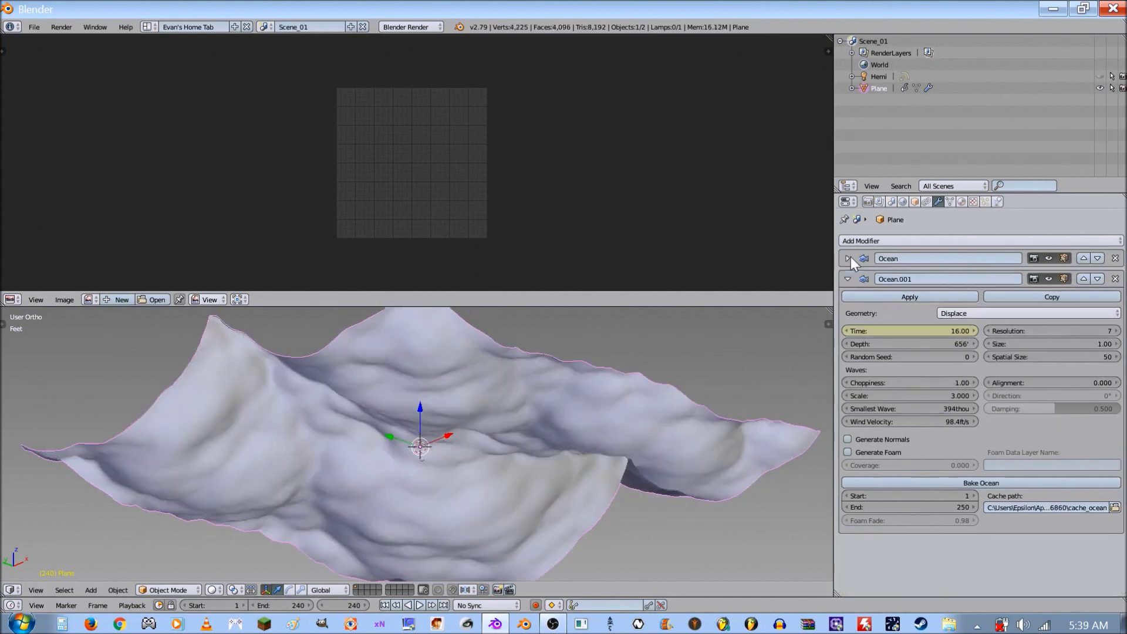
pyautogui.click(1116, 332)
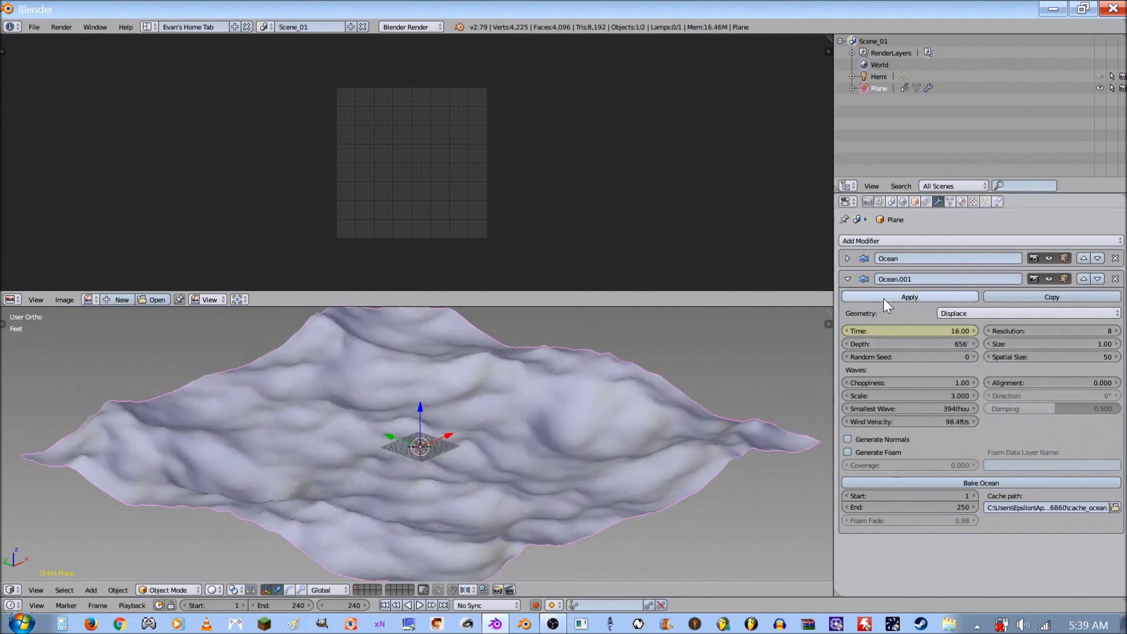
pyautogui.click(848, 279)
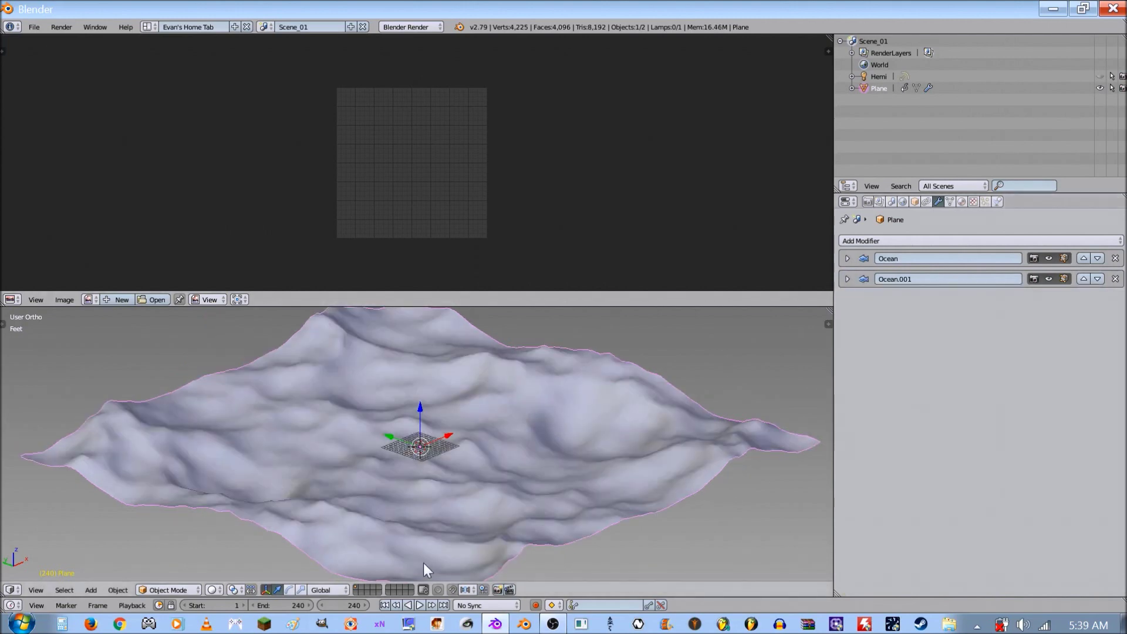
pyautogui.click(385, 605)
pyautogui.click(444, 606)
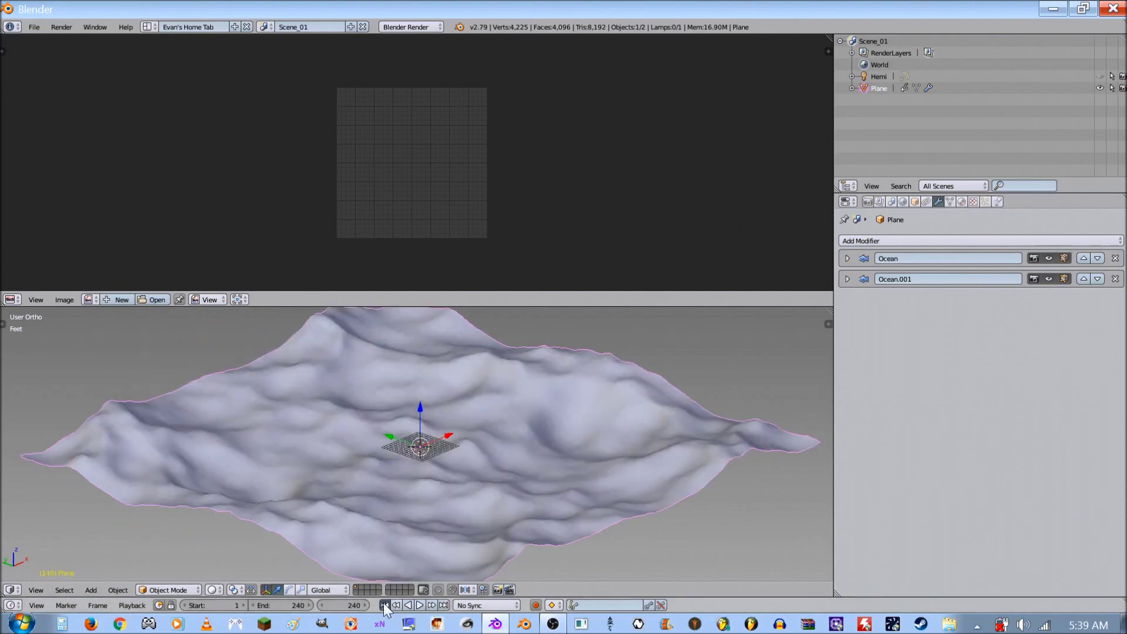
pyautogui.click(384, 605)
pyautogui.click(445, 605)
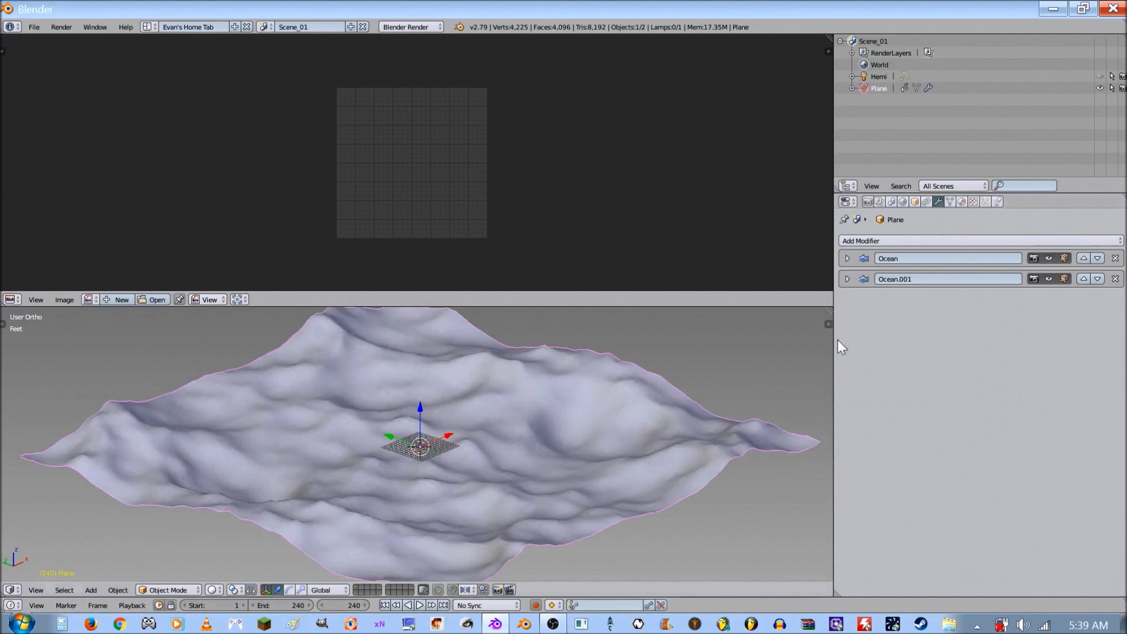
# Keyframe the first Ocean's Scale at 0 on frame 1
pyautogui.click(848, 259)
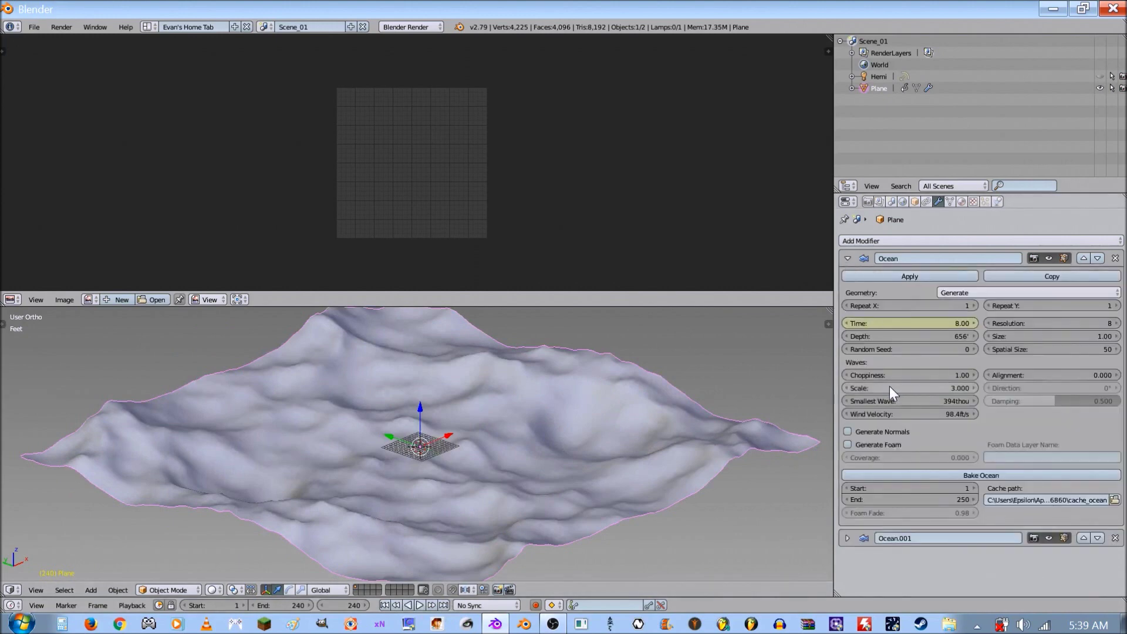
pyautogui.click(384, 605)
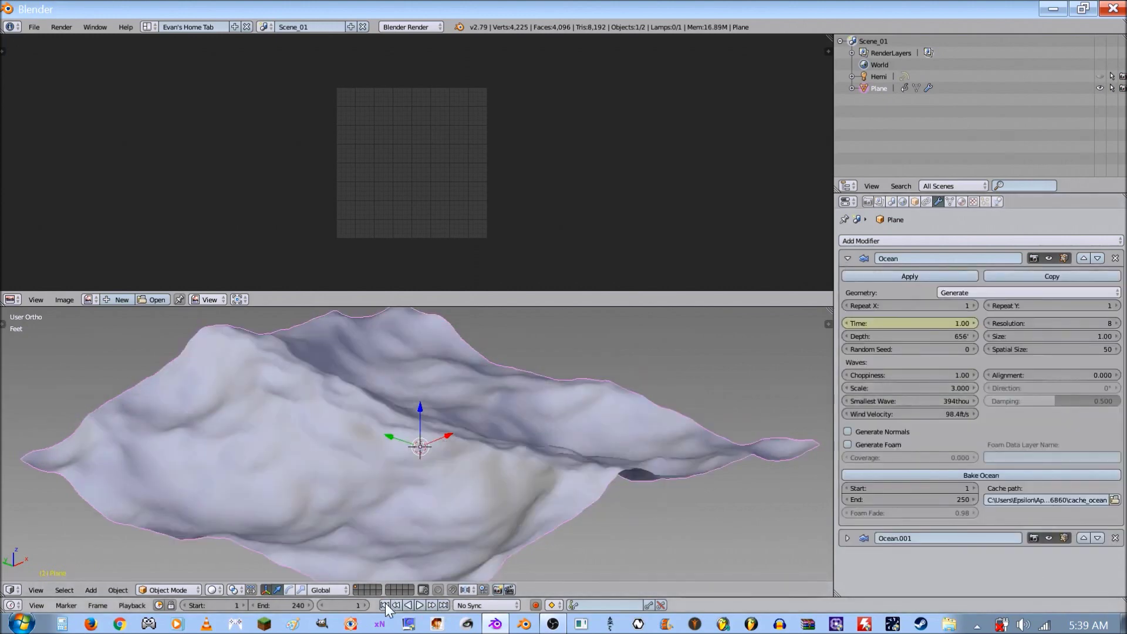
pyautogui.click(923, 389)
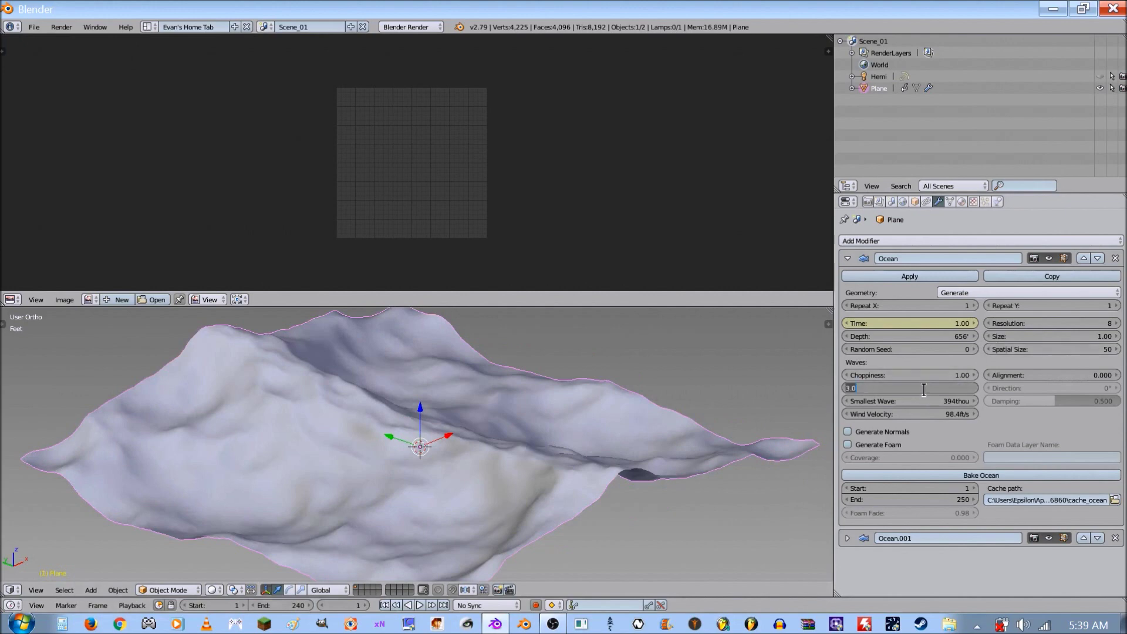
pyautogui.write('0')
pyautogui.press('Return')
pyautogui.rightClick(922, 388)
pyautogui.click(906, 393)
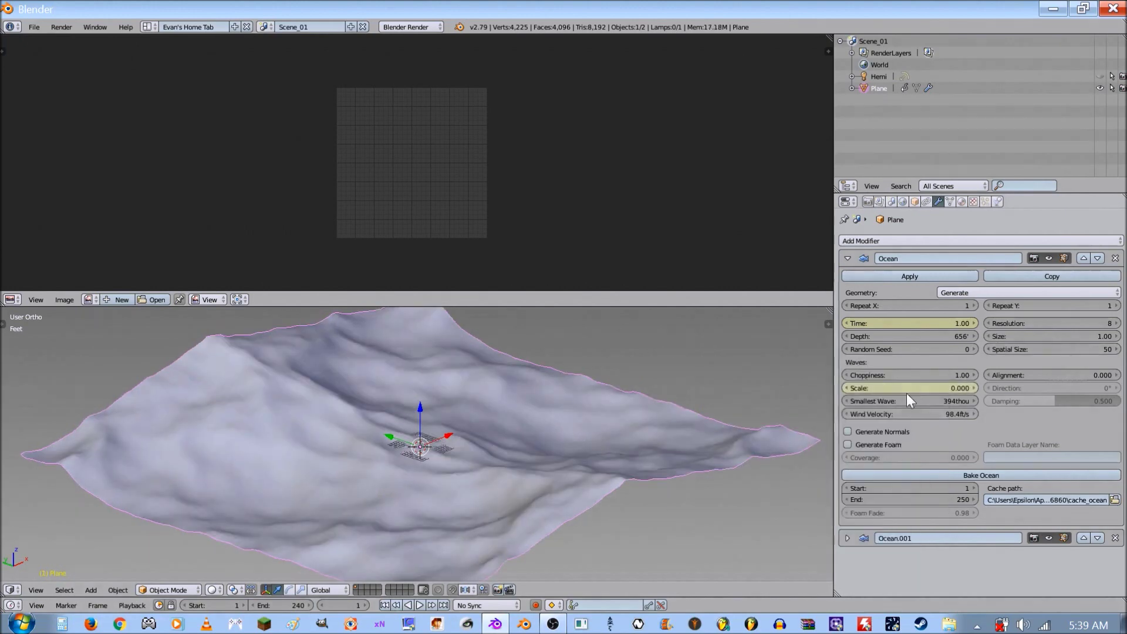
# Keyframe the first Ocean's Scale at 3.000 on frame 240
pyautogui.click(444, 605)
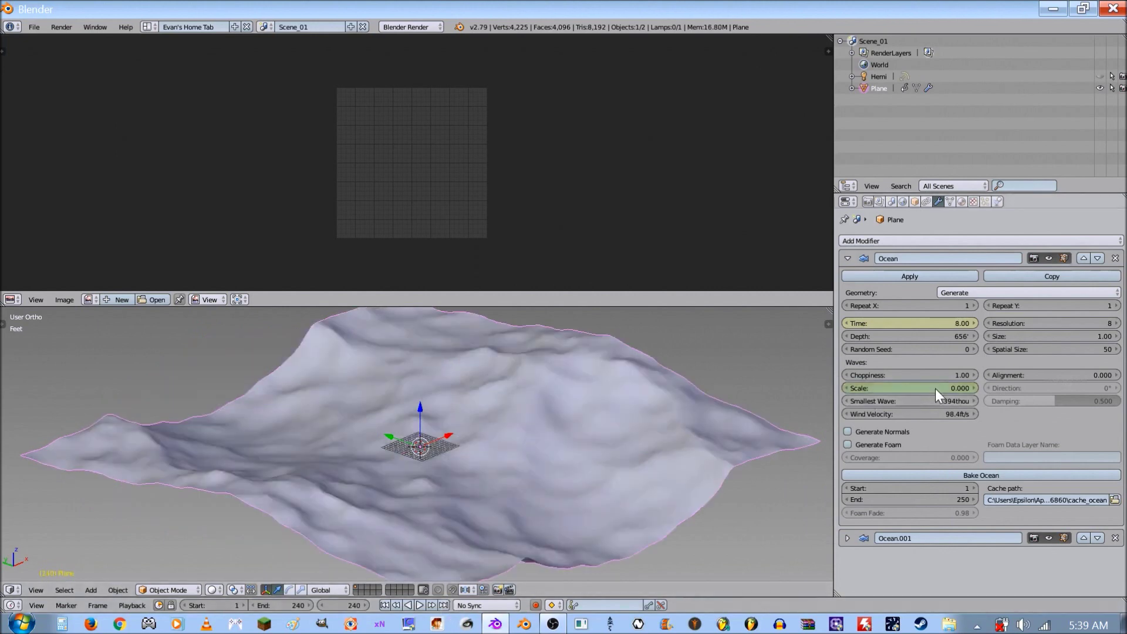
pyautogui.click(936, 389)
pyautogui.write('3')
pyautogui.press('Return')
pyautogui.rightClick(936, 390)
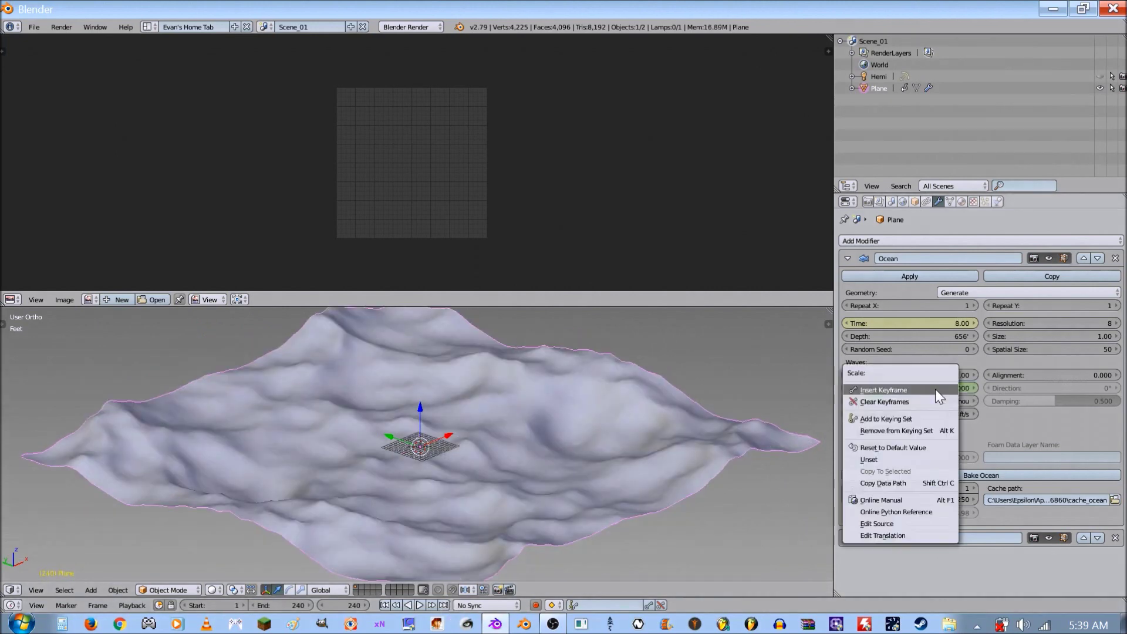
pyautogui.click(935, 389)
# Preview the animation briefly, then return to frame 1
pyautogui.hotkey('alt', 'a')
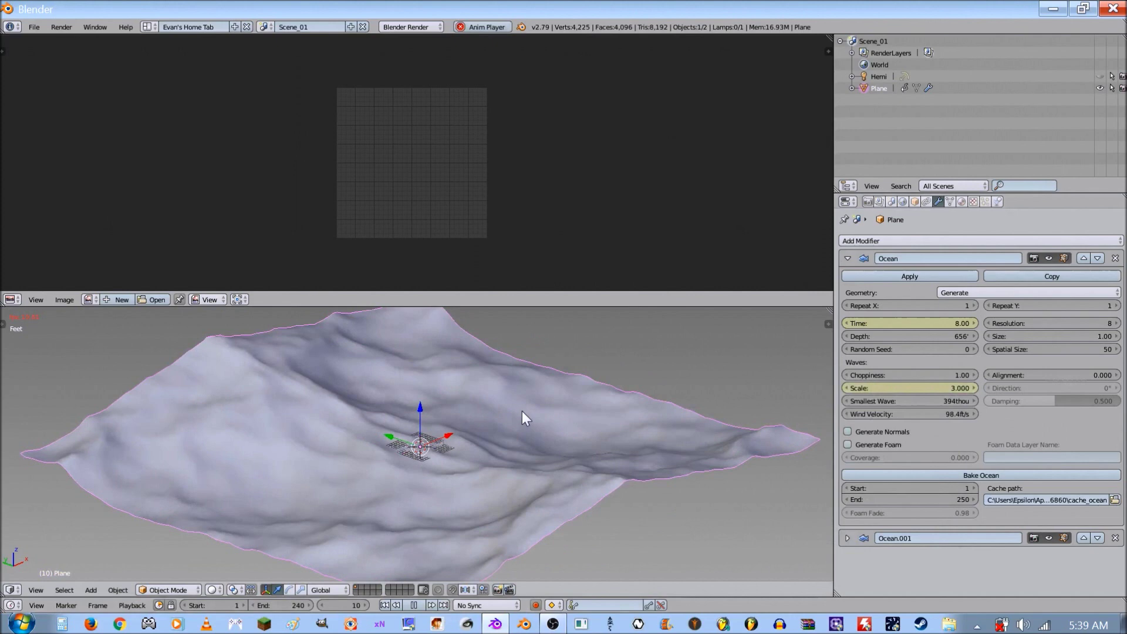
pyautogui.click(420, 605)
pyautogui.click(385, 605)
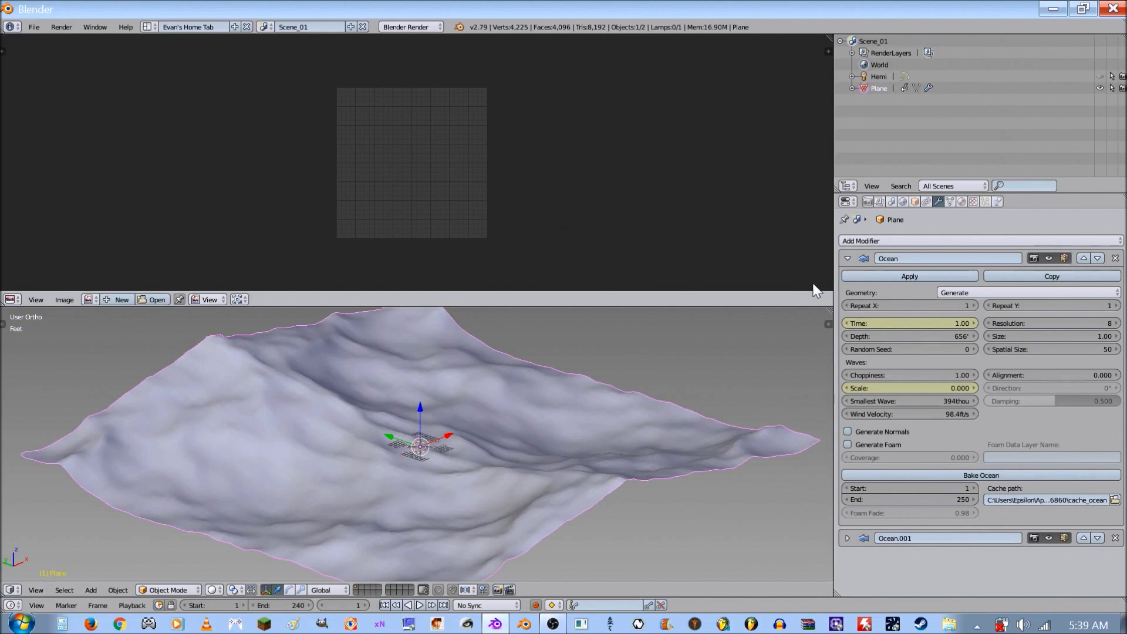
# Keyframe Ocean.001's Scale at 3.000 on frame 1
pyautogui.click(848, 259)
pyautogui.click(847, 279)
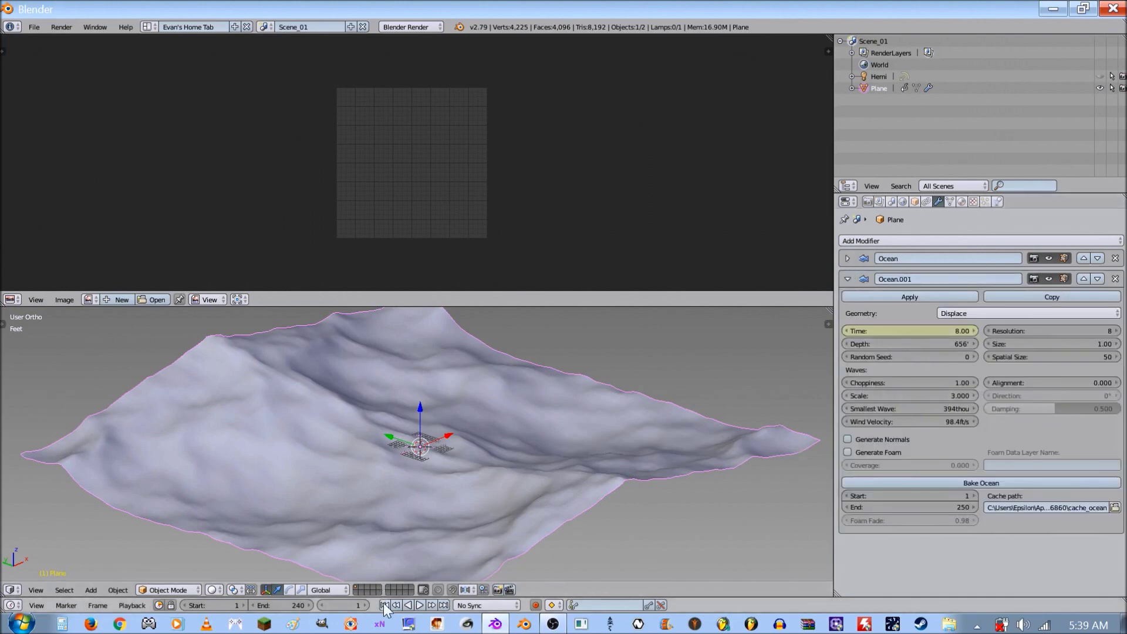
pyautogui.rightClick(923, 395)
pyautogui.click(923, 397)
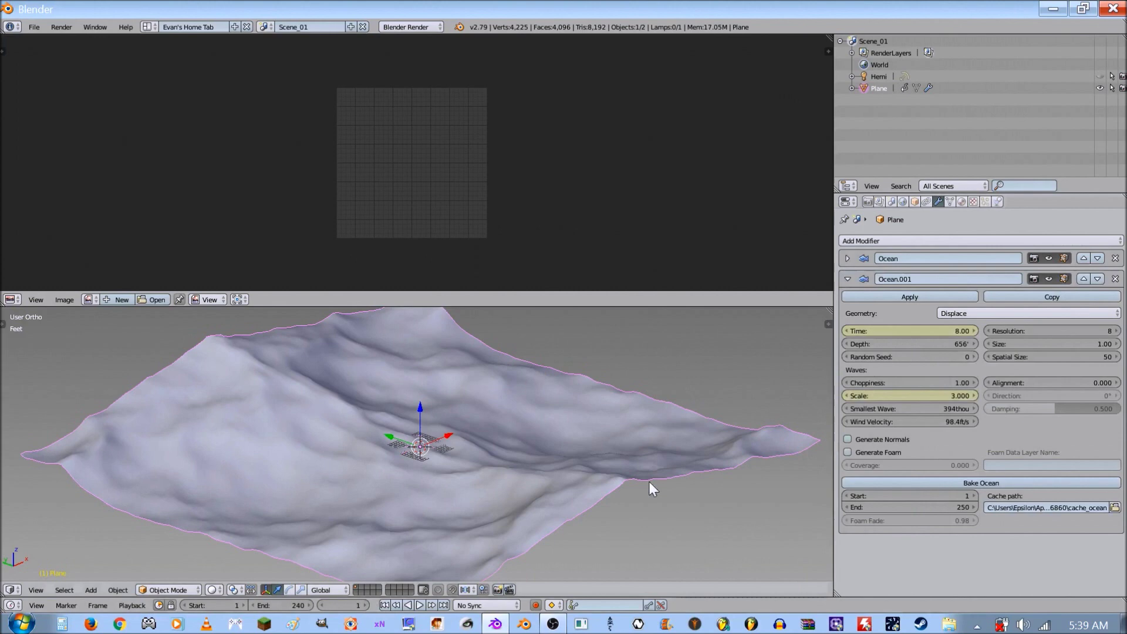
# Keyframe Ocean.001's Scale at 0.000 on frame 240
pyautogui.click(444, 605)
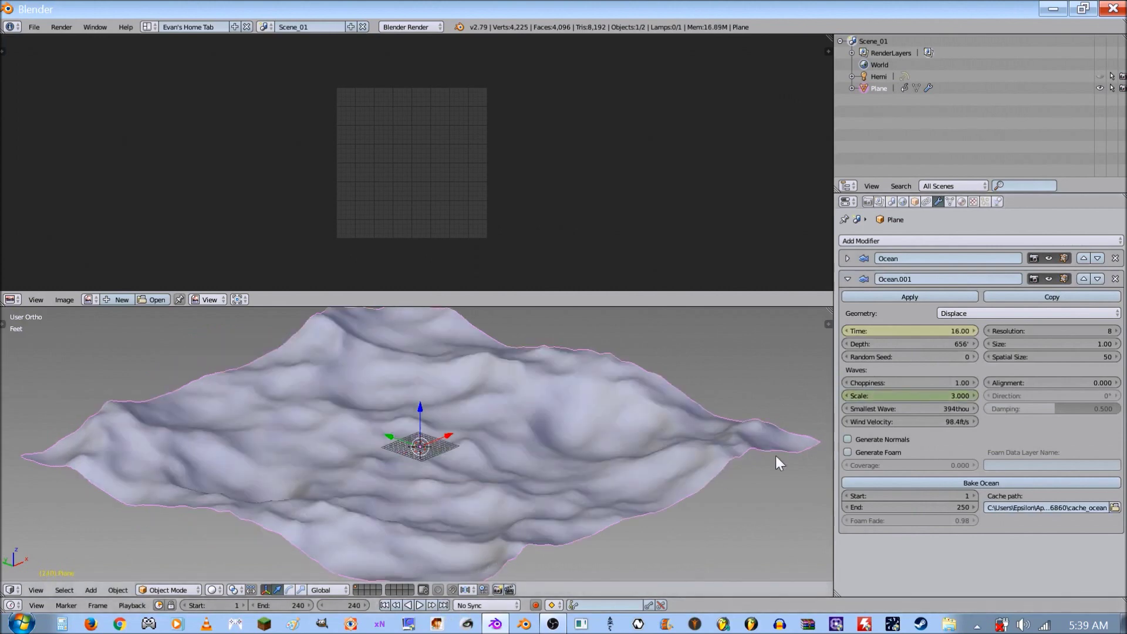
pyautogui.click(923, 397)
pyautogui.write('0')
pyautogui.press('Return')
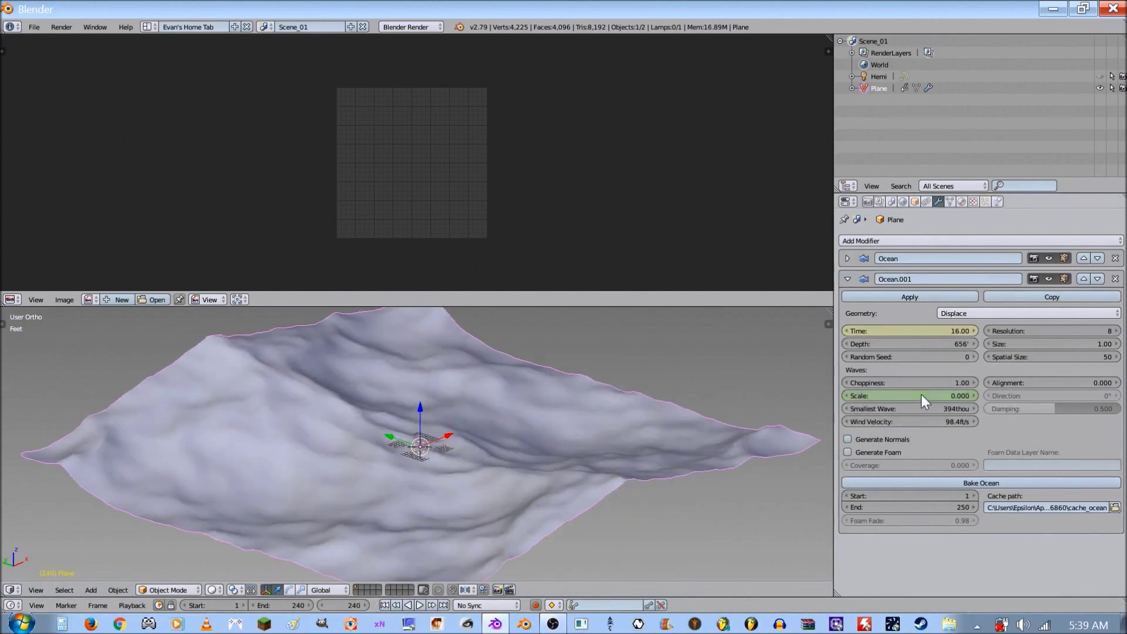
pyautogui.rightClick(922, 395)
pyautogui.click(922, 394)
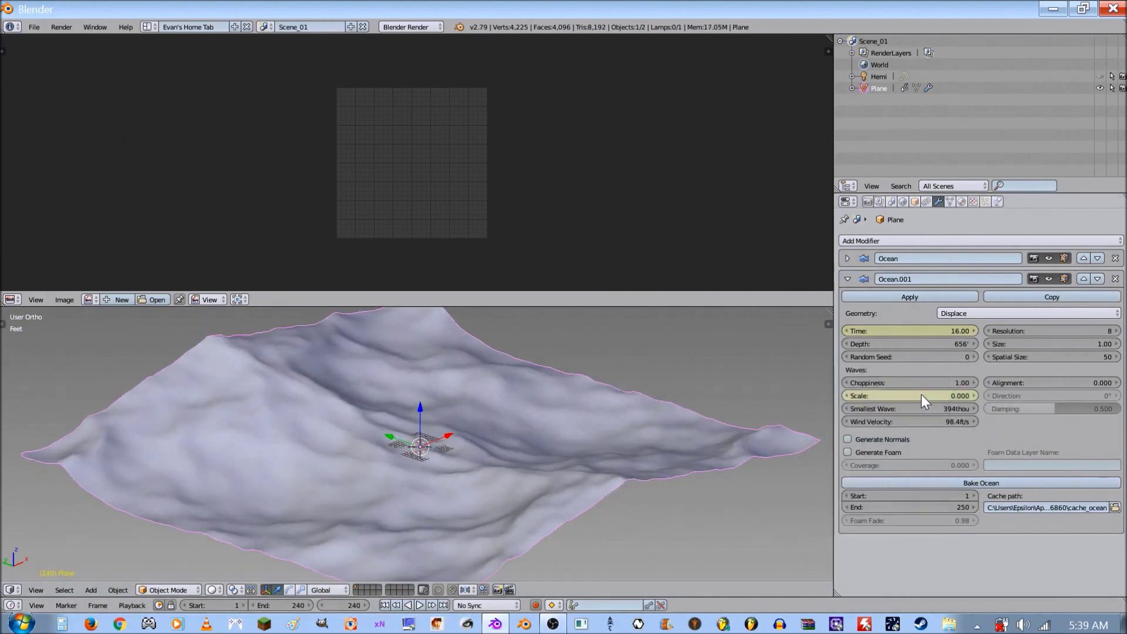
# Enlarge the Properties area to show both modifiers and check values at frames 240 and 1
pyautogui.click(846, 259)
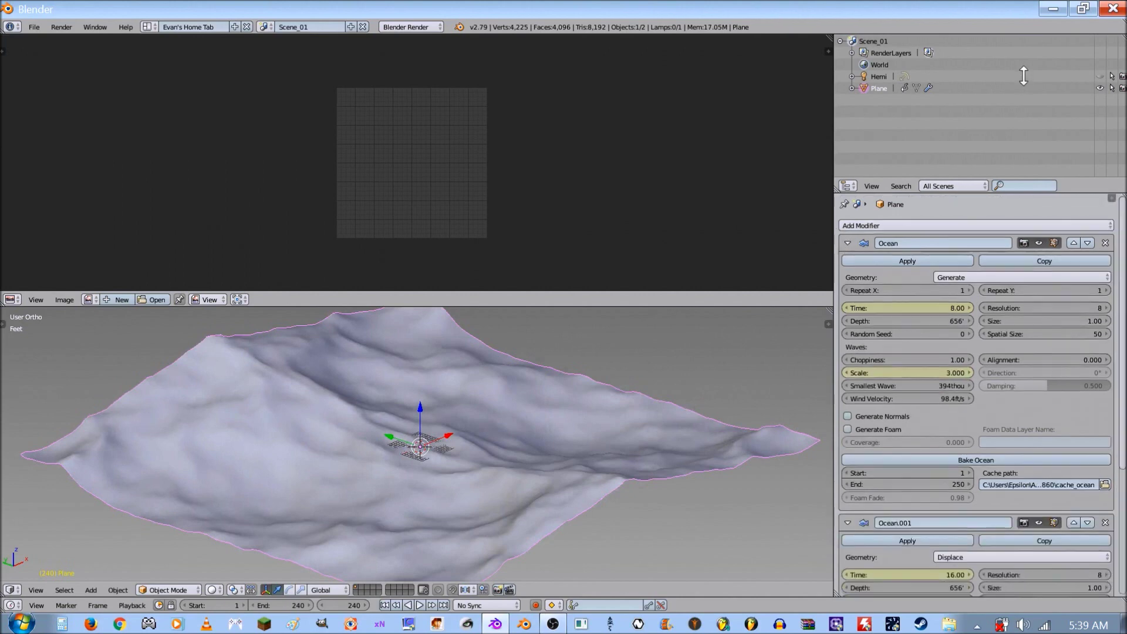
pyautogui.moveTo(1073, 193); pyautogui.dragTo(1067, 14)
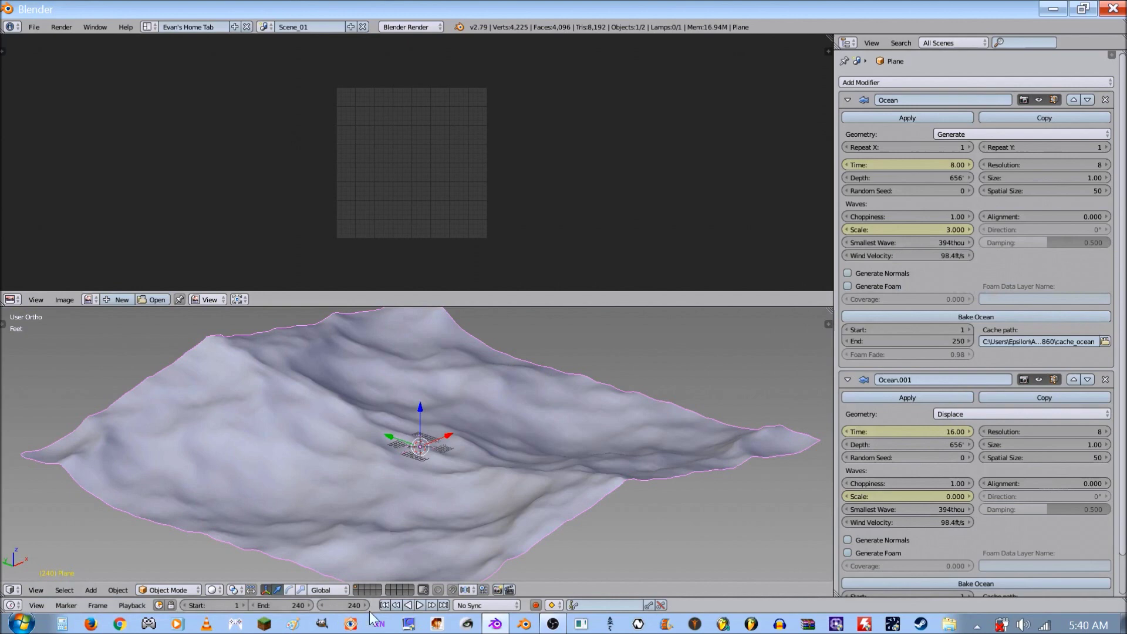
pyautogui.click(444, 605)
pyautogui.click(445, 604)
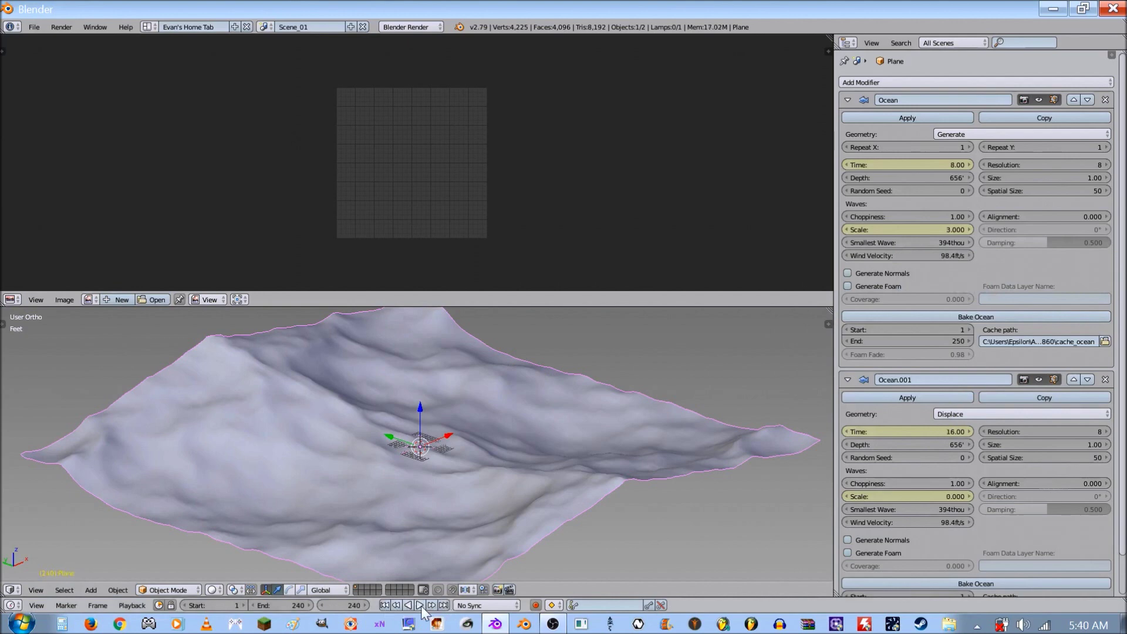
pyautogui.click(385, 606)
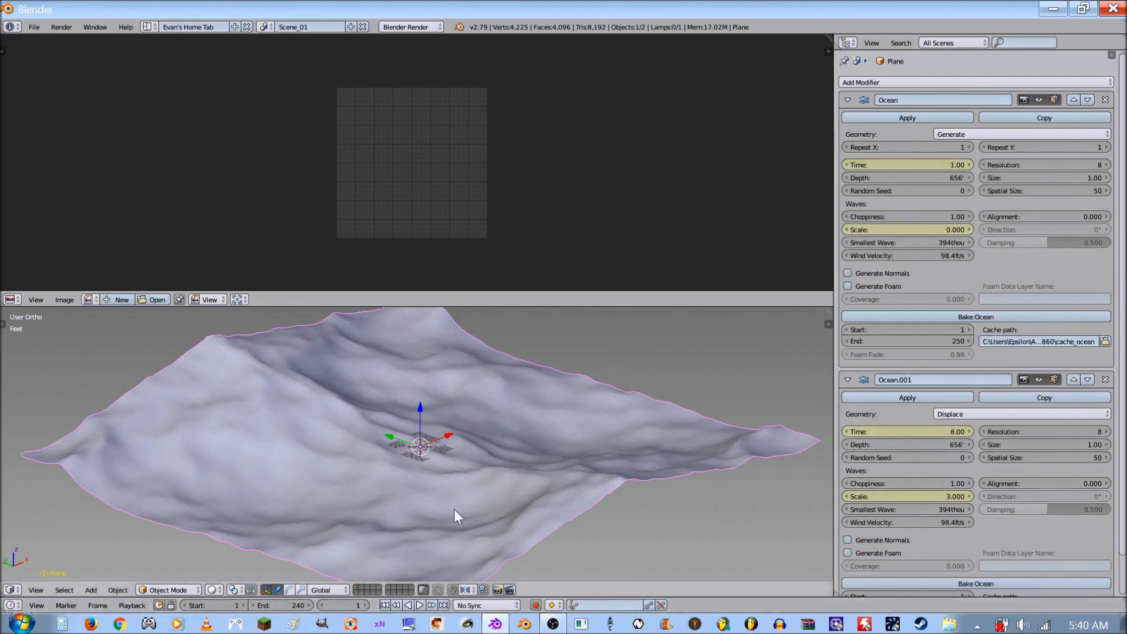
# Switch the top editor to the Graph Editor and fit the ocean curves in view
pyautogui.click(10, 300)
pyautogui.click(40, 347)
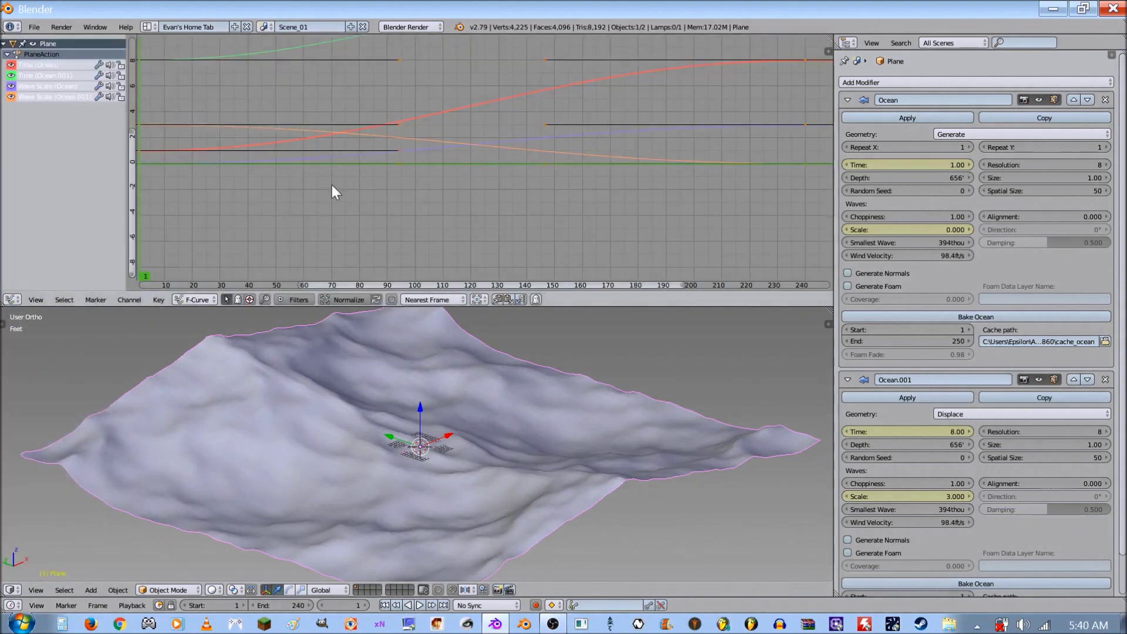
pyautogui.keyDown('ctrl'); pyautogui.moveTo(333, 185); pyautogui.dragTo(541, 191, button='middle'); pyautogui.keyUp('ctrl')
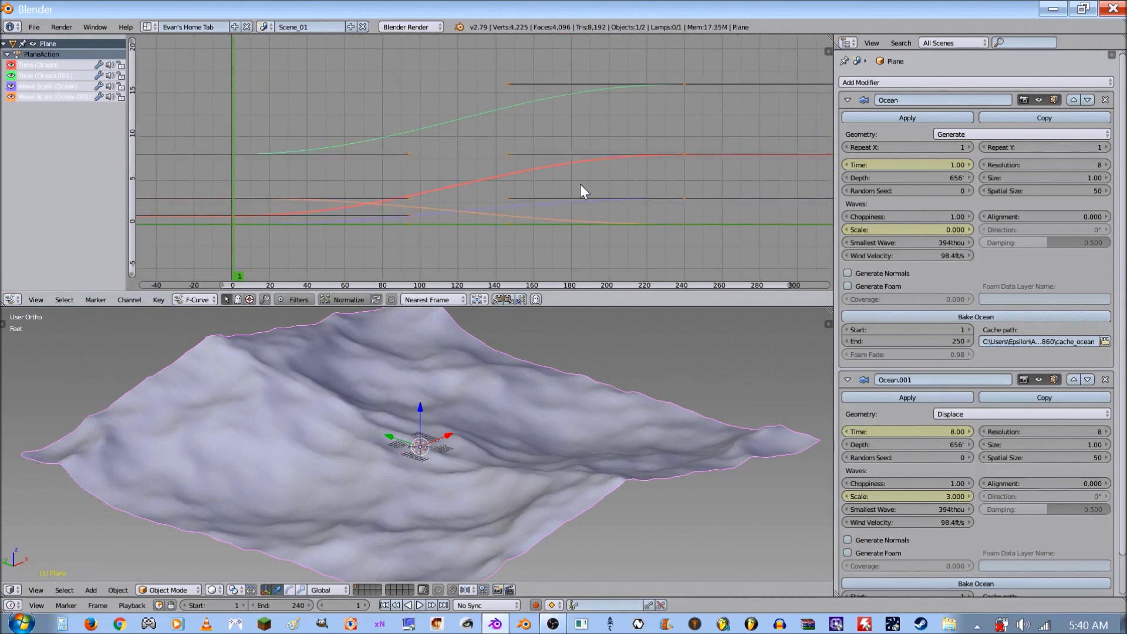
# Set all keyframes to Linear interpolation and play the loop
pyautogui.press('t')
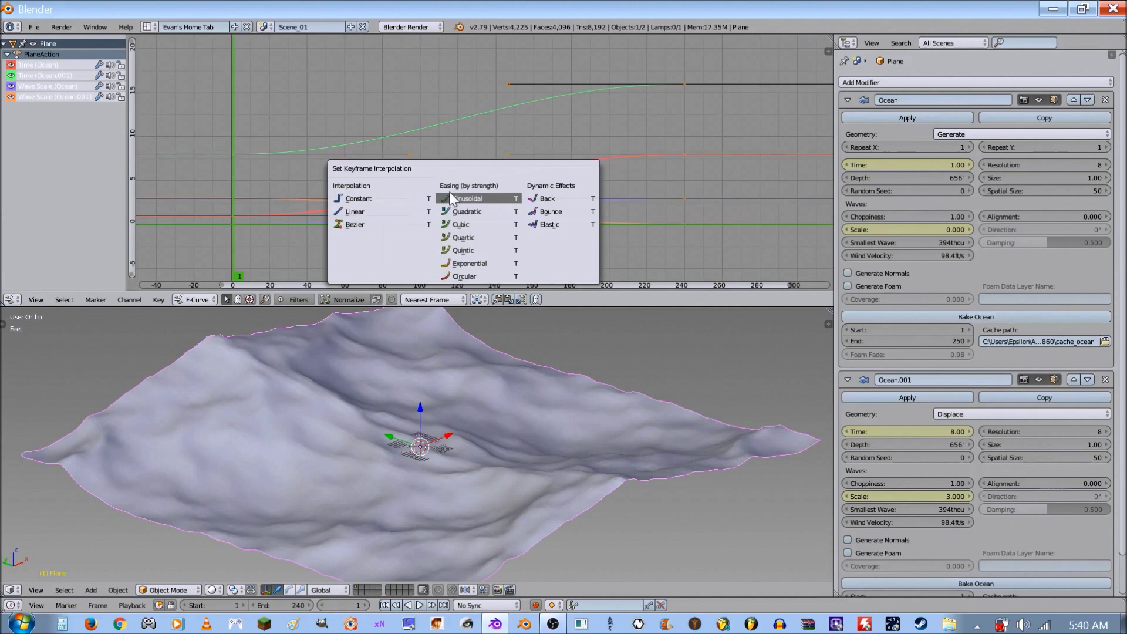
pyautogui.click(356, 211)
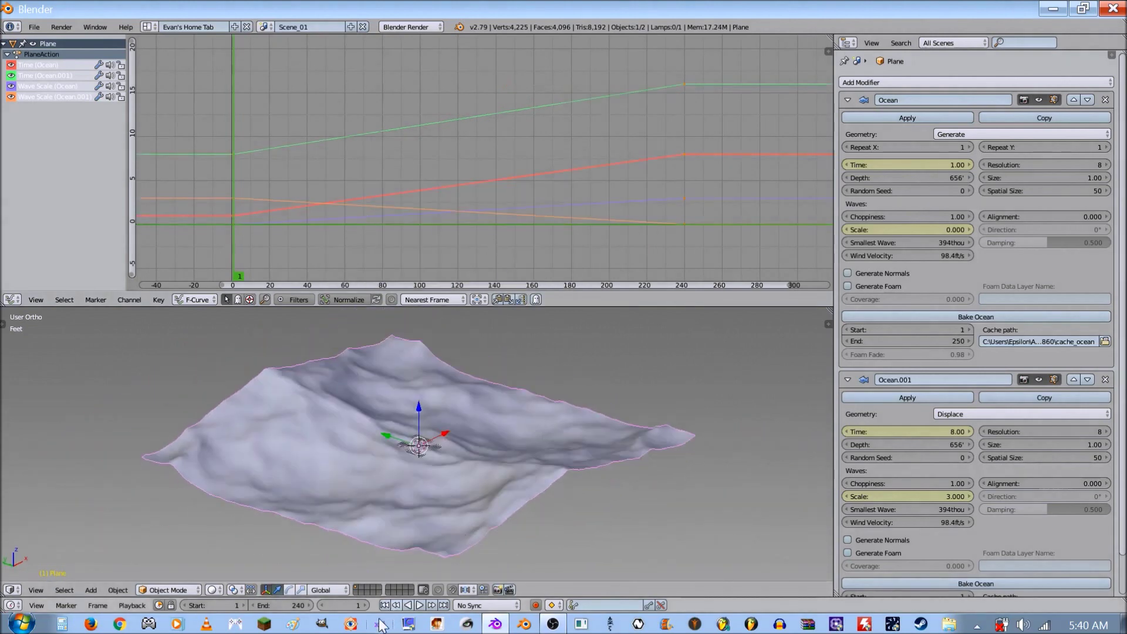
pyautogui.click(420, 606)
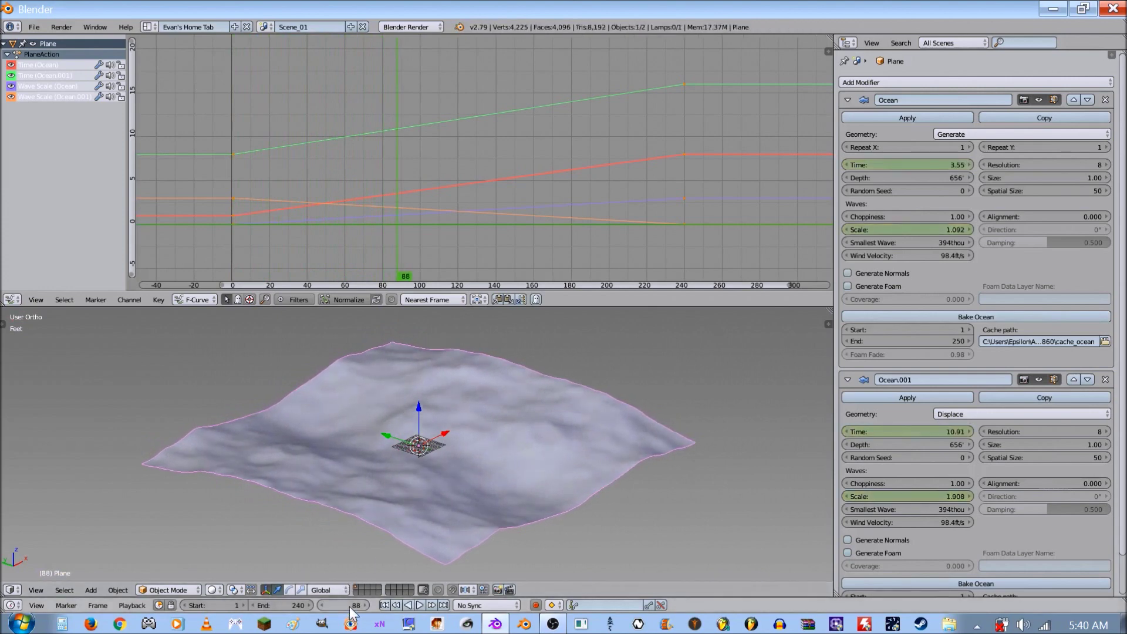
pyautogui.hotkey('alt', 'a')
pyautogui.moveTo(346, 606); pyautogui.dragTo(364, 598)
pyautogui.hotkey('alt', 'a')
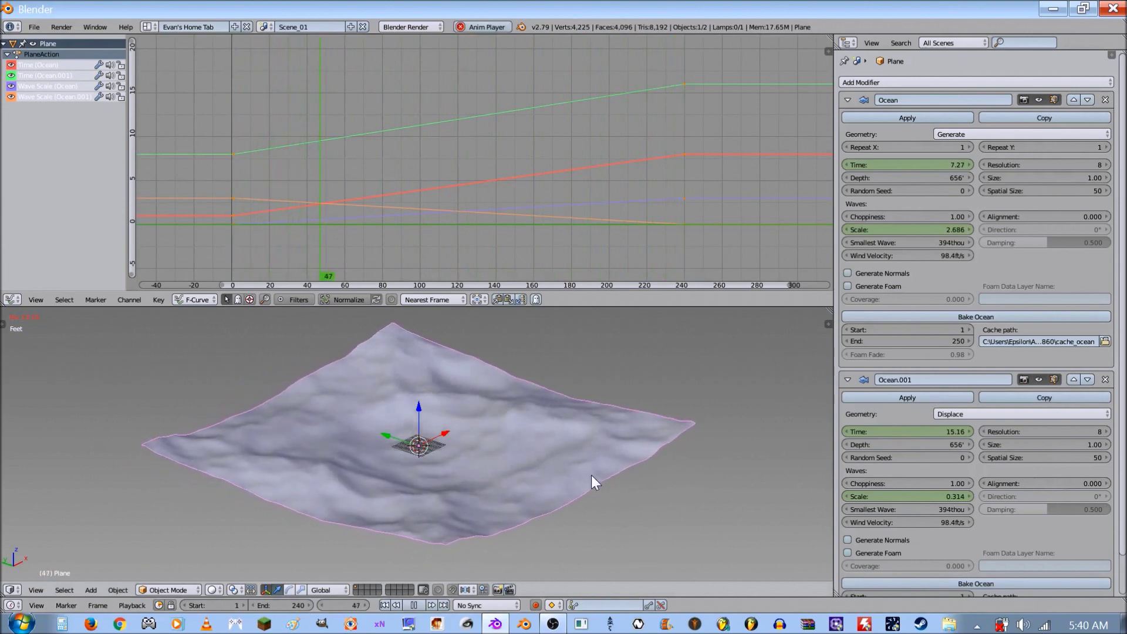
pyautogui.hotkey('alt', 'a')
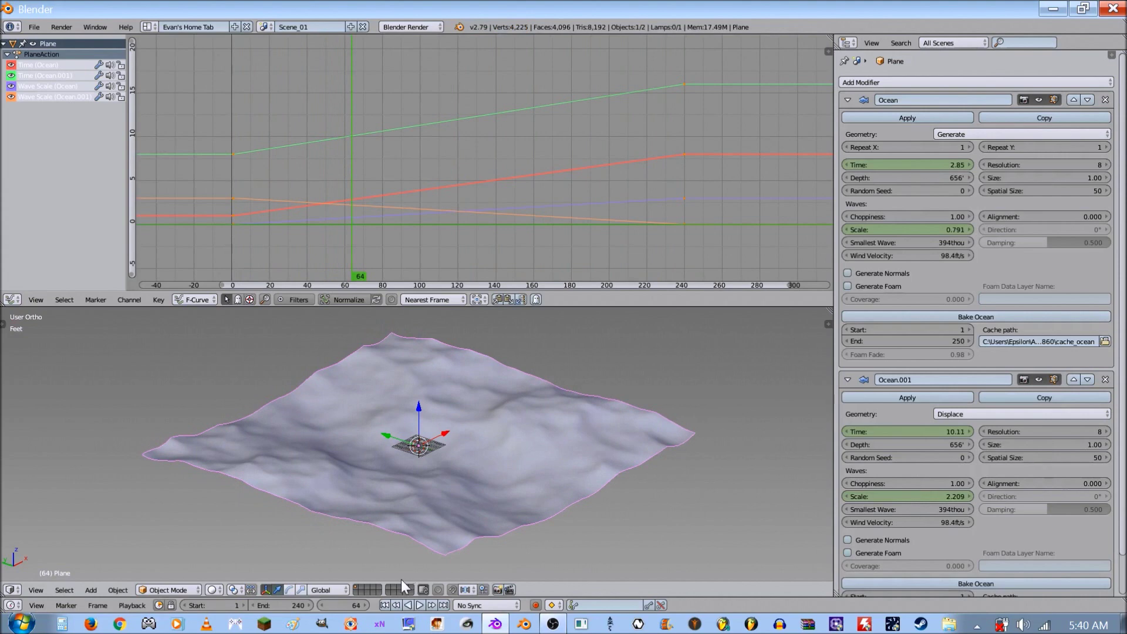
pyautogui.click(385, 605)
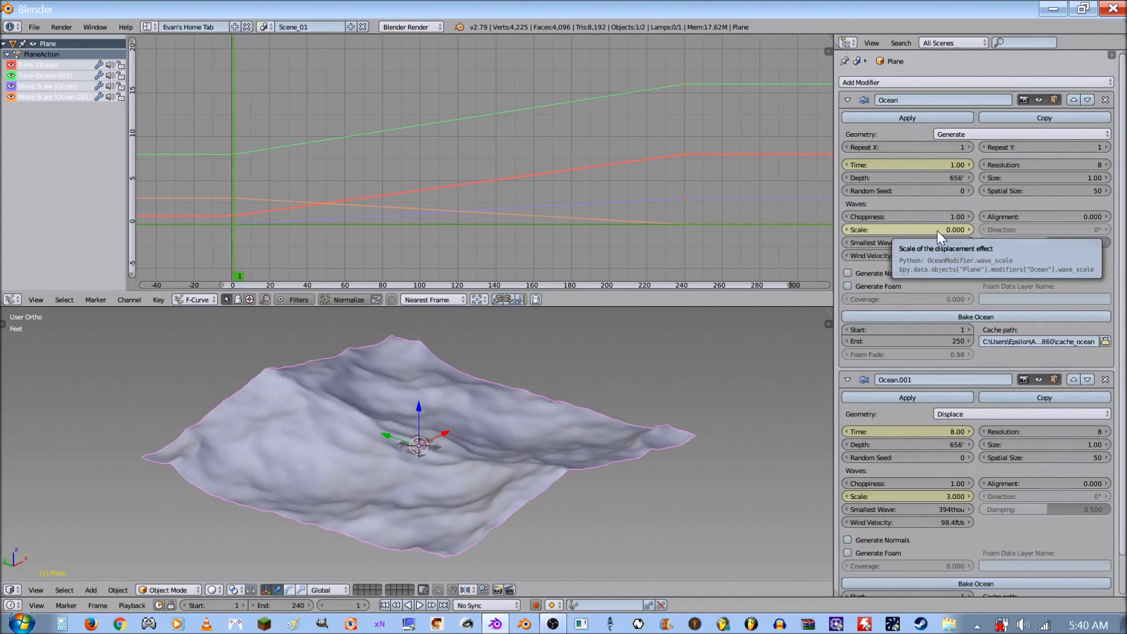
pyautogui.scroll(-2, 954, 376)
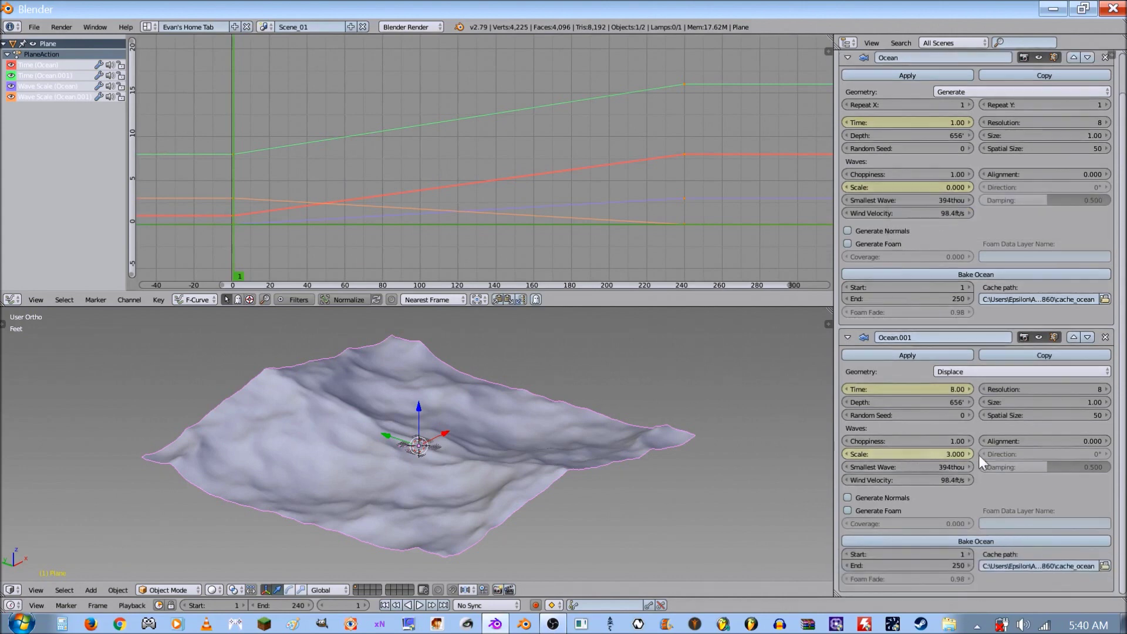
pyautogui.scroll(2, 922, 423)
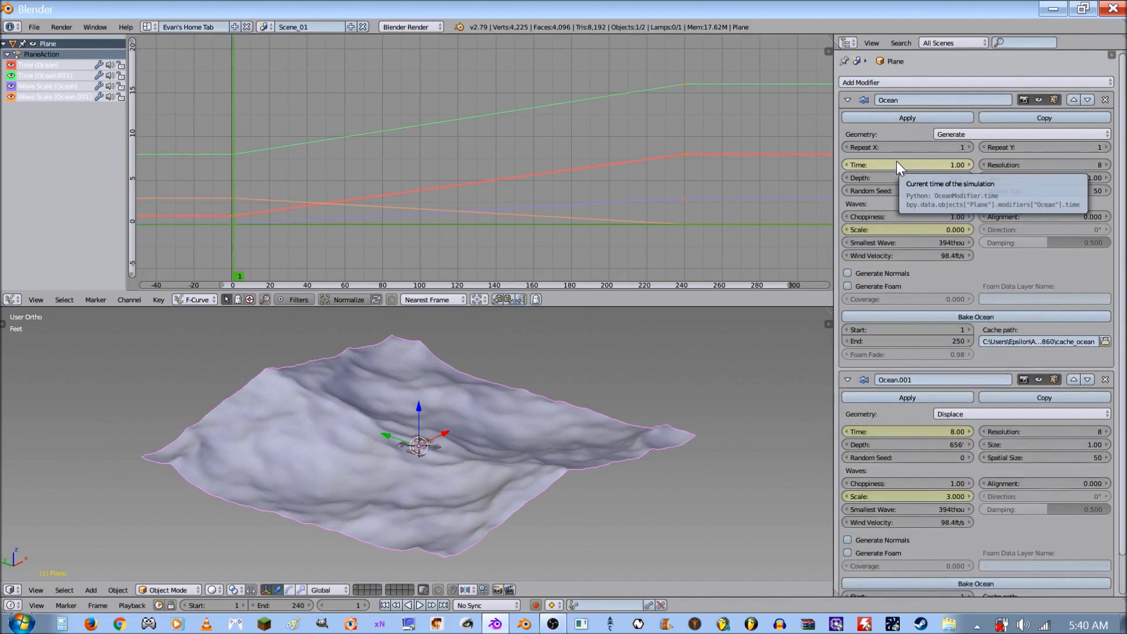
pyautogui.scroll(-2, 897, 161)
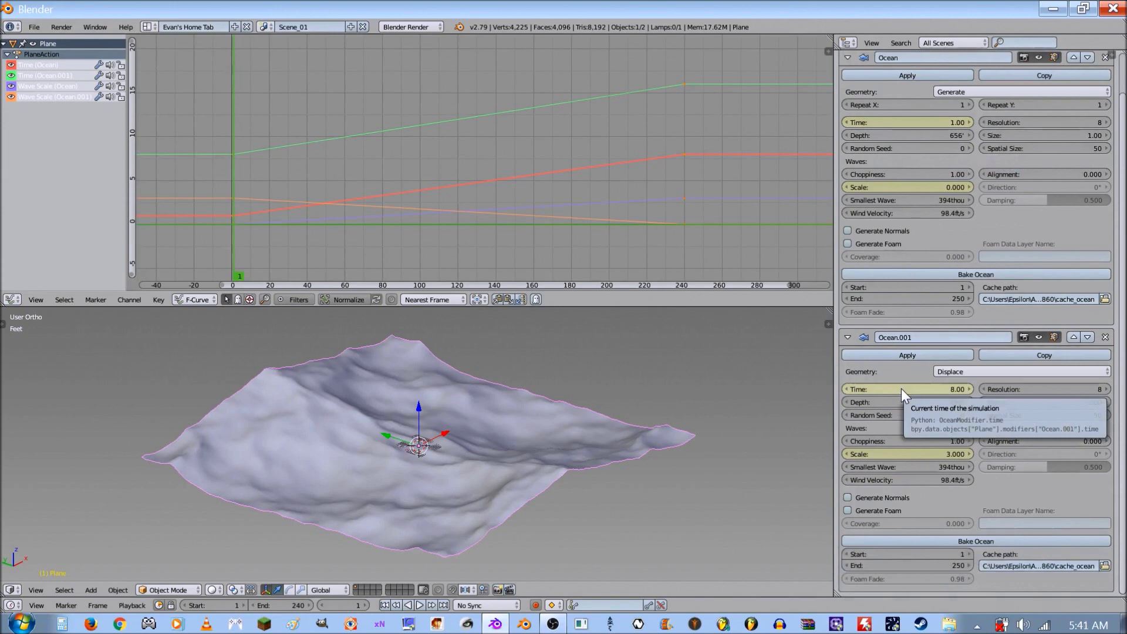
pyautogui.hotkey('alt', 'a')
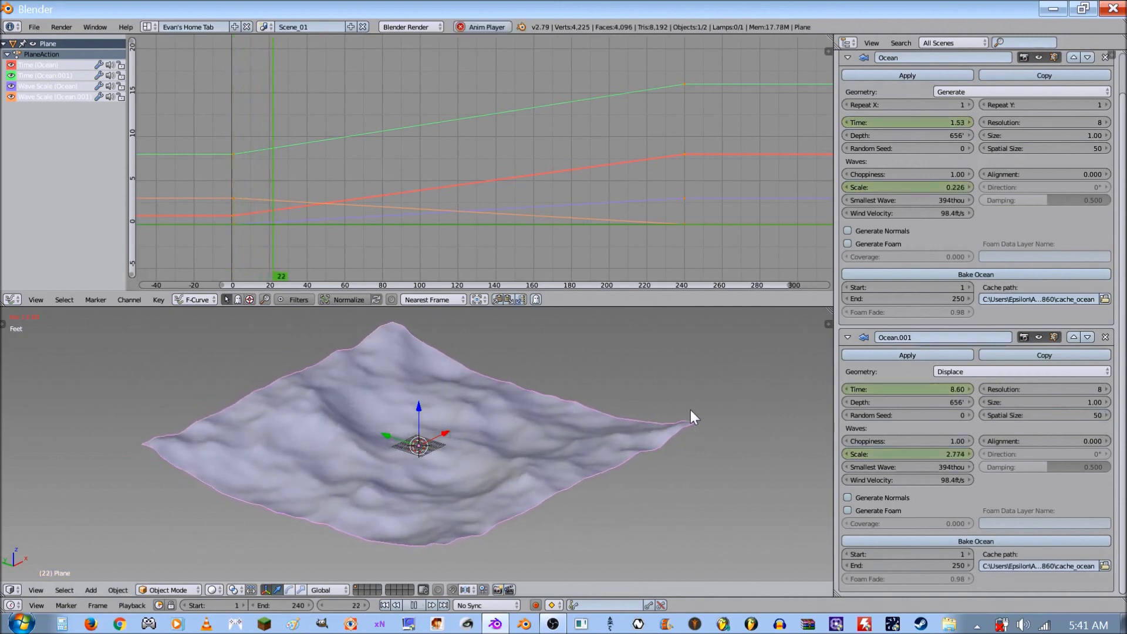
pyautogui.hotkey('alt', 'a')
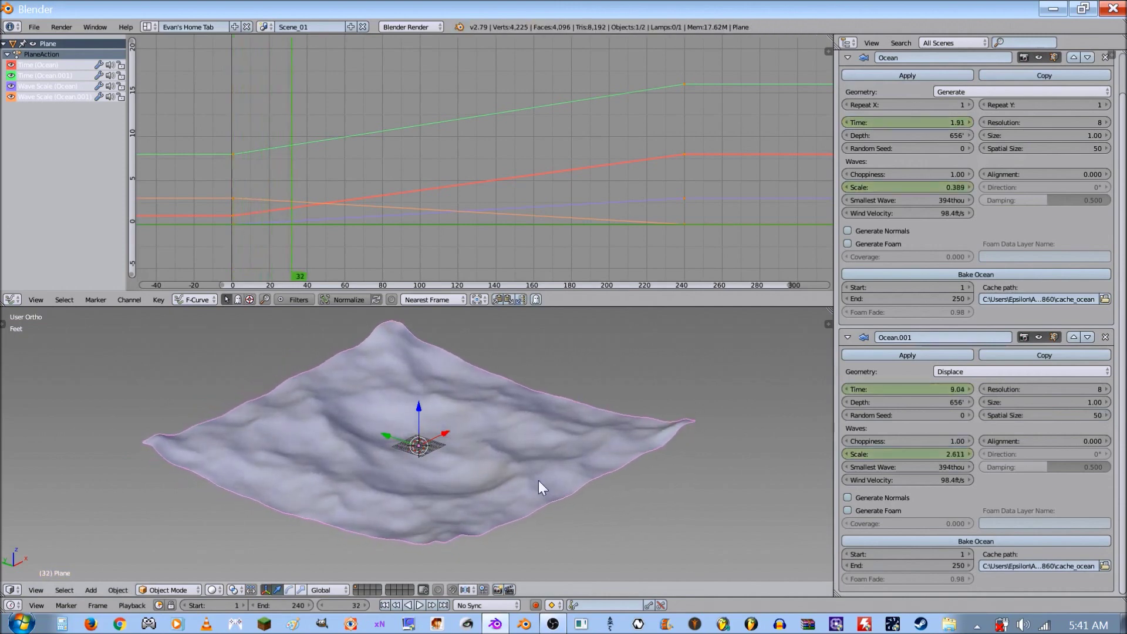
pyautogui.click(385, 606)
pyautogui.moveTo(565, 445); pyautogui.dragTo(587, 473, button='middle')
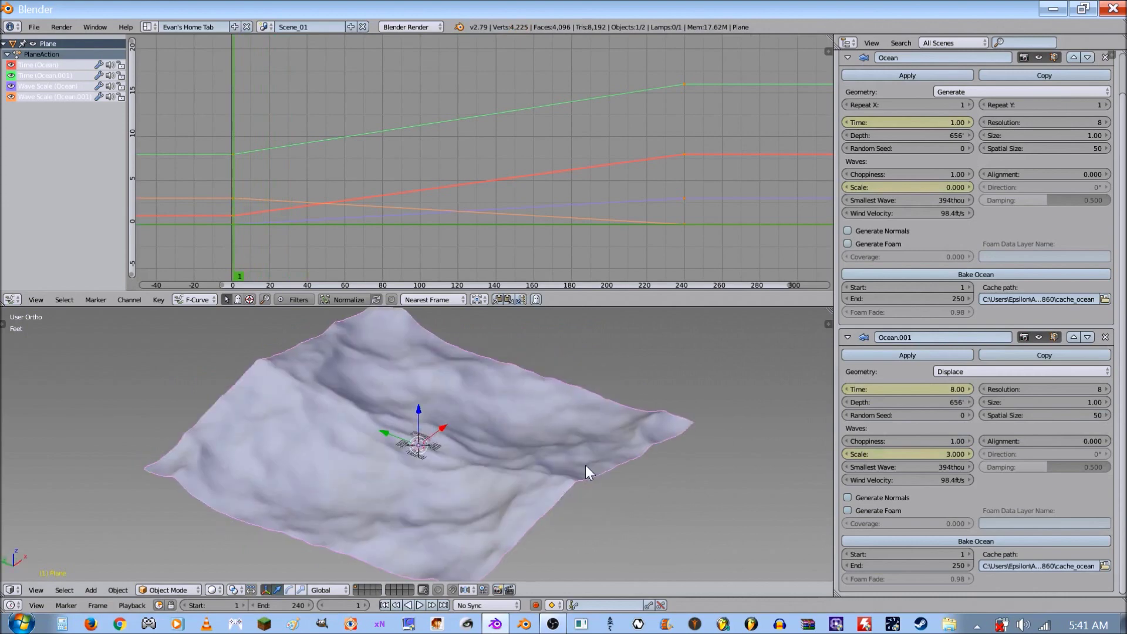